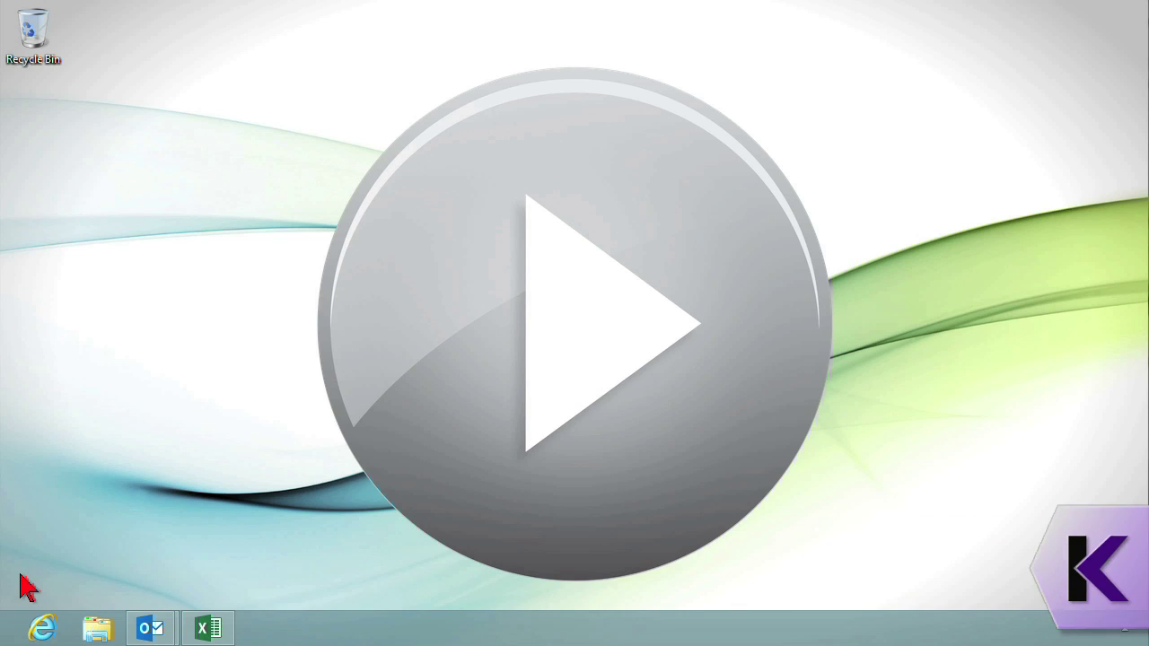
Bring up Excel and check title cell G2's font colour choices without changing them.
{"action": "left_click", "coordinate": [206, 629]}
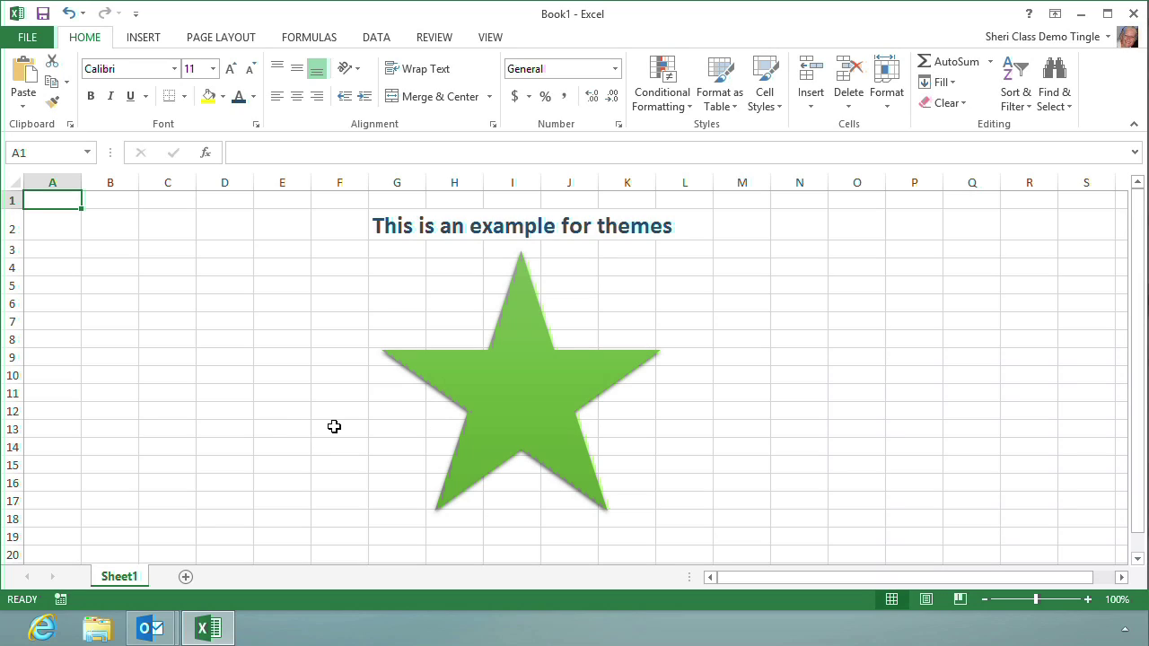
{"action": "left_click", "coordinate": [397, 237]}
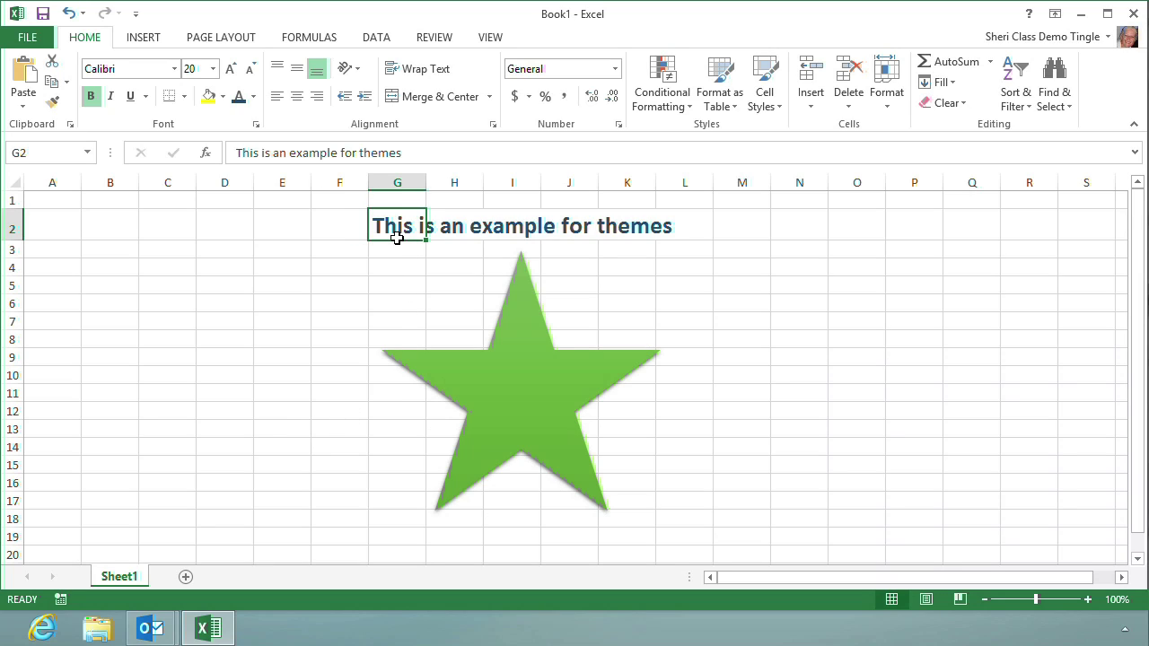
{"action": "left_click", "coordinate": [254, 97]}
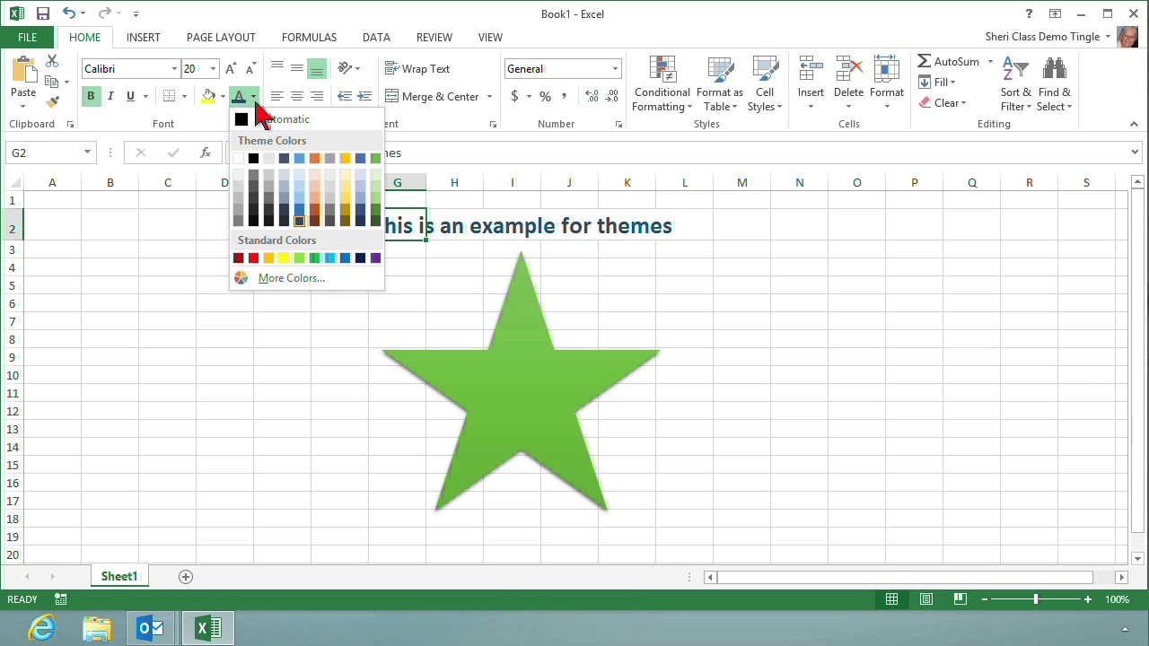
{"action": "left_click", "coordinate": [559, 408]}
Review the green star's shape styles without applying one, then show Page Layout options.
{"action": "left_click", "coordinate": [559, 409]}
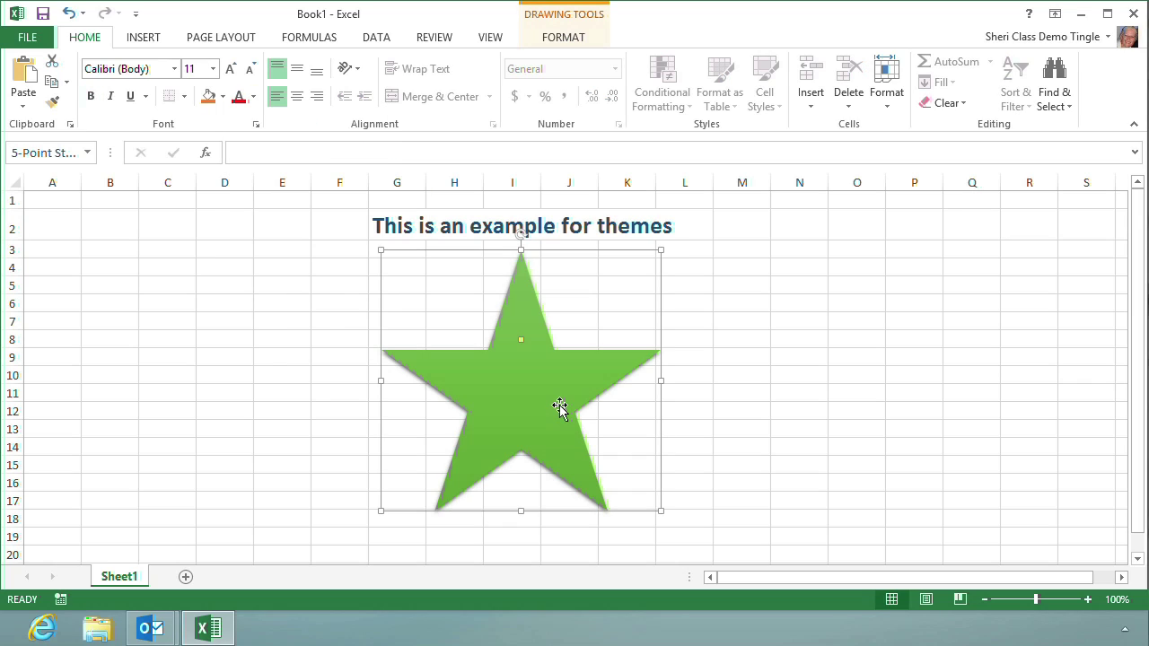
{"action": "left_click", "coordinate": [555, 49]}
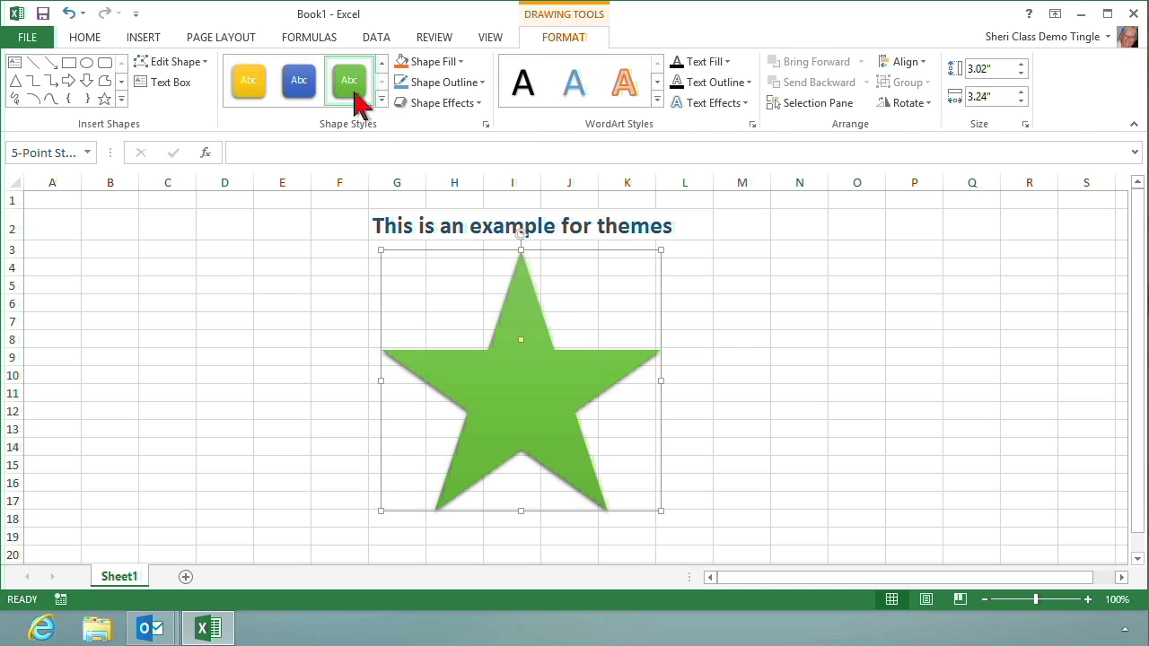
{"action": "left_click", "coordinate": [382, 113]}
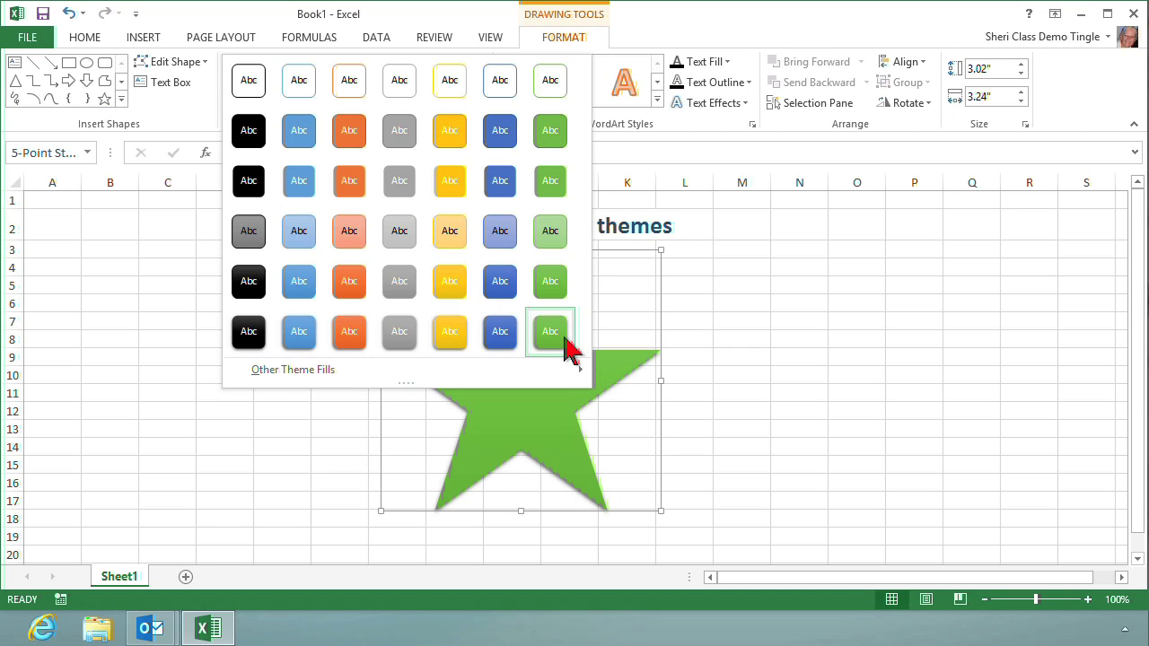
{"action": "left_click", "coordinate": [64, 204]}
{"action": "left_click", "coordinate": [64, 203]}
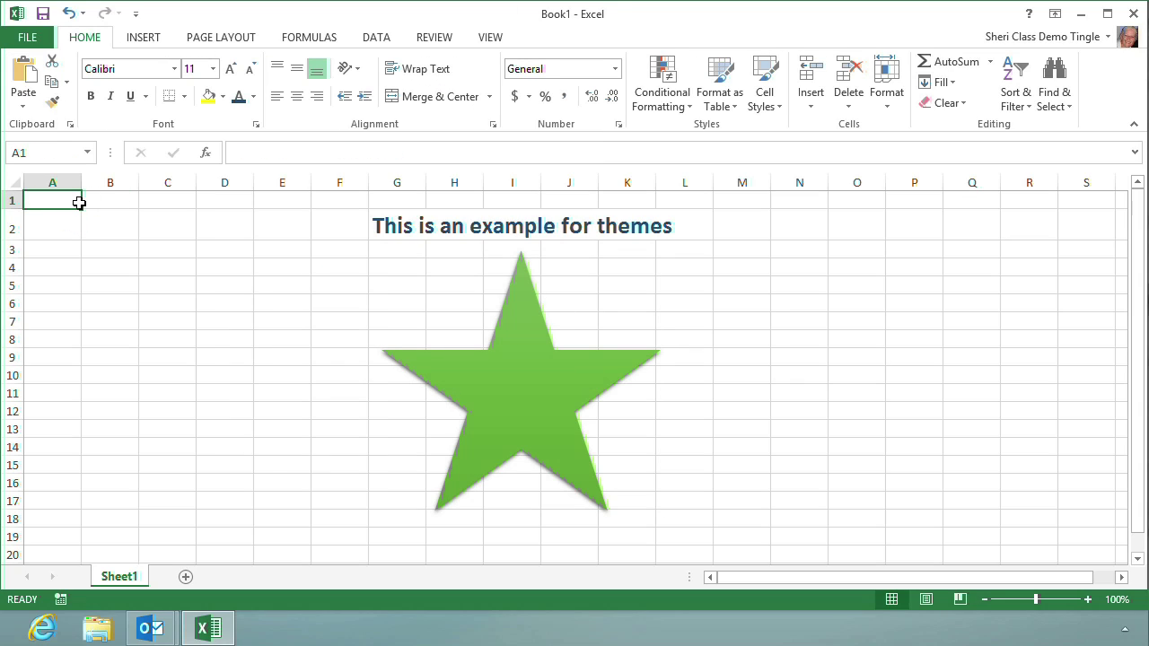
{"action": "left_click", "coordinate": [242, 41]}
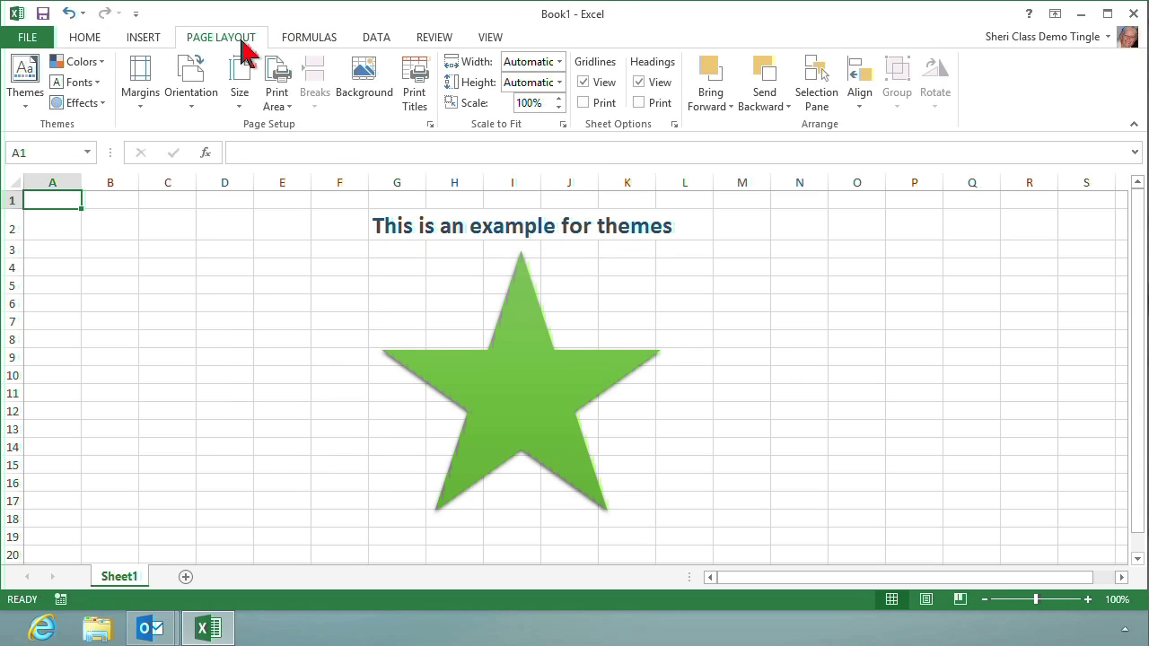
Browse the Excel themes without applying one, then preview the open Outlook windows.
{"action": "left_click", "coordinate": [23, 104]}
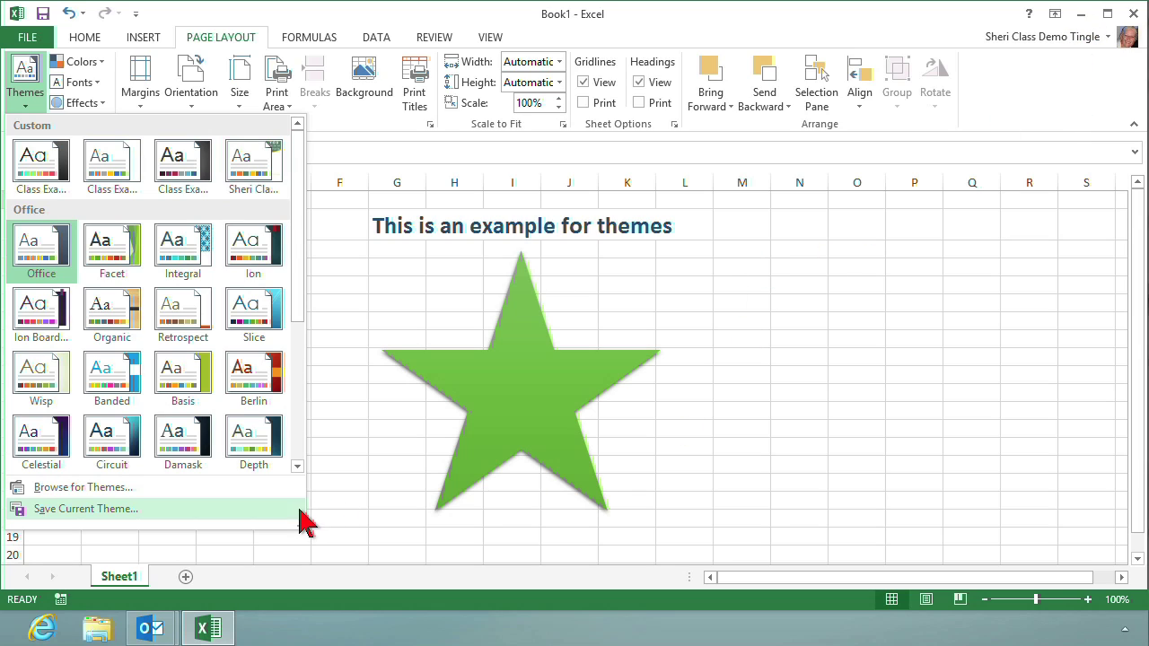
{"action": "left_click", "coordinate": [148, 630]}
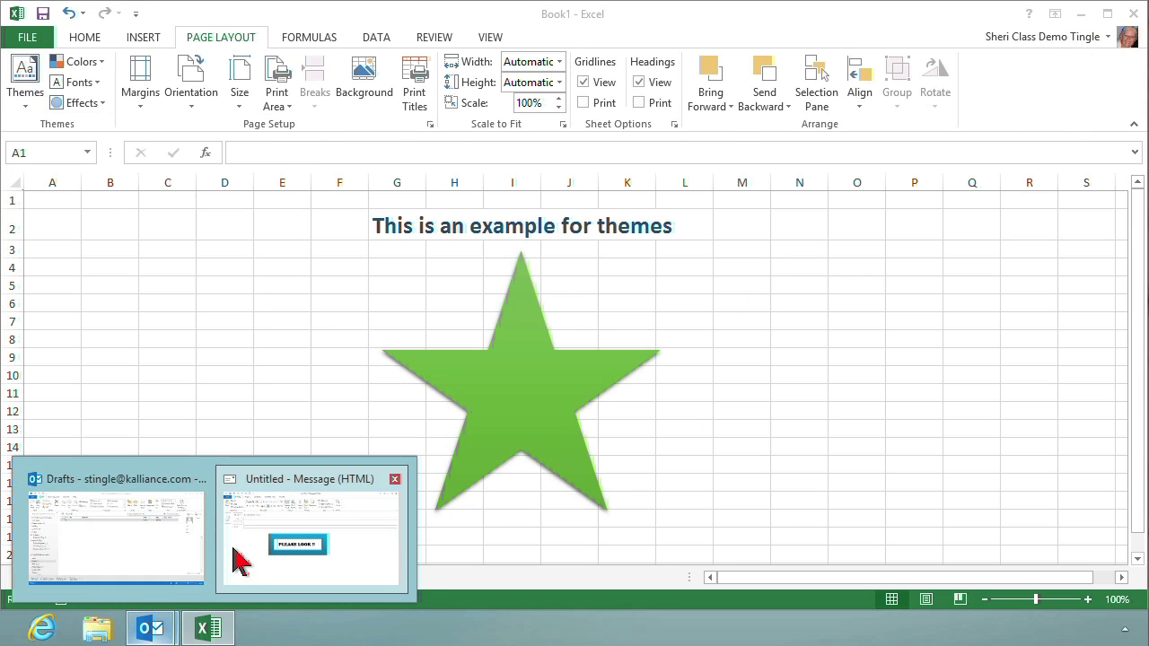
In the untitled draft, colour PLEASE LOOK !! Dark Teal, Accent 4, Darker 50%.
{"action": "left_click", "coordinate": [233, 554]}
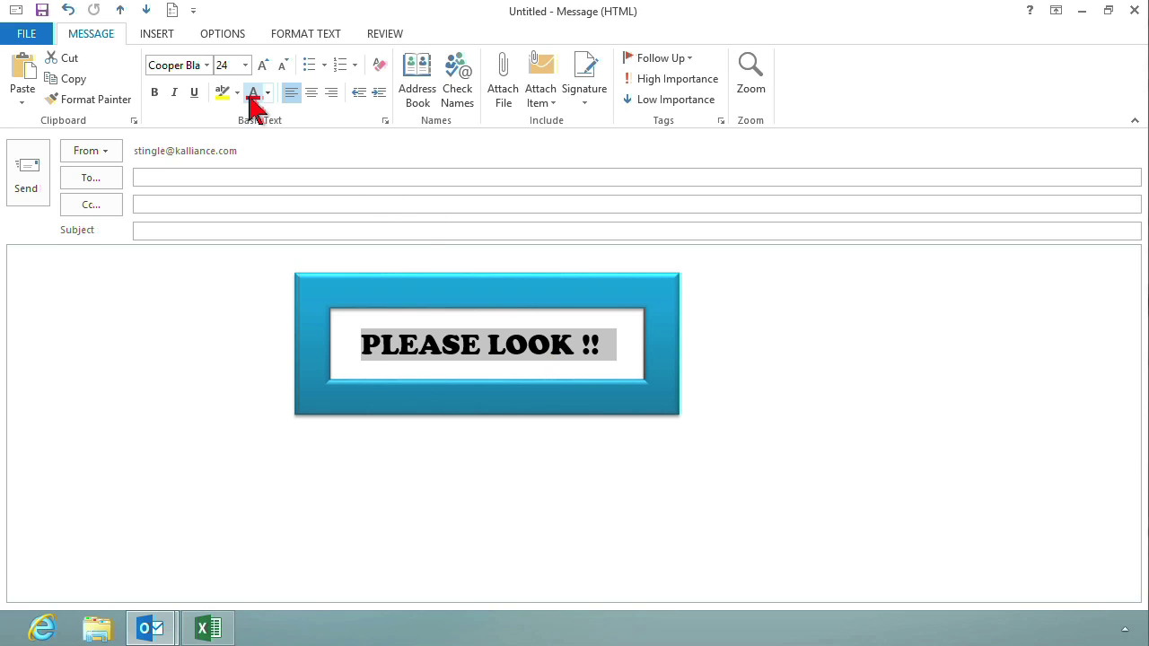
{"action": "left_click", "coordinate": [314, 41]}
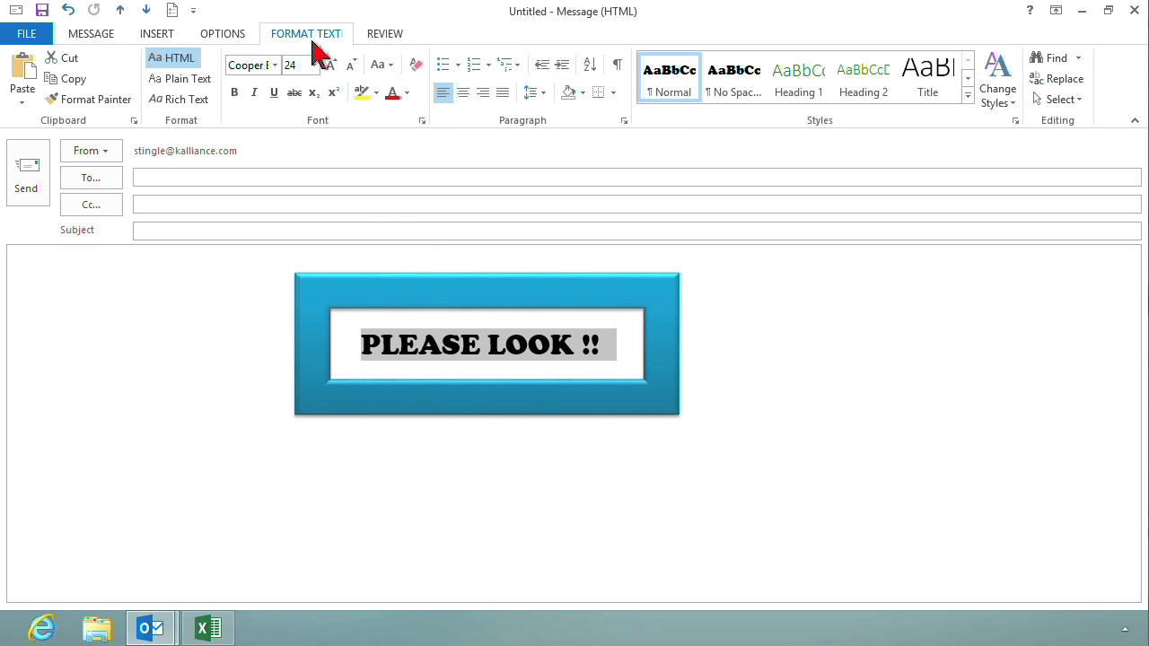
{"action": "left_click", "coordinate": [406, 94]}
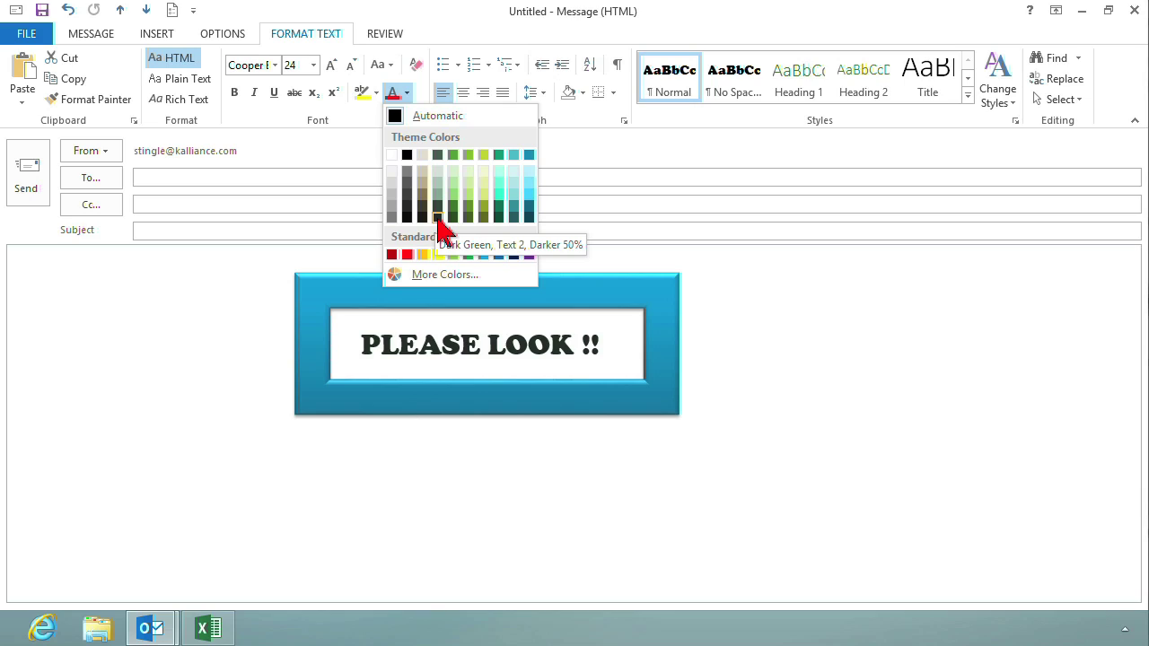
{"action": "left_click", "coordinate": [500, 219]}
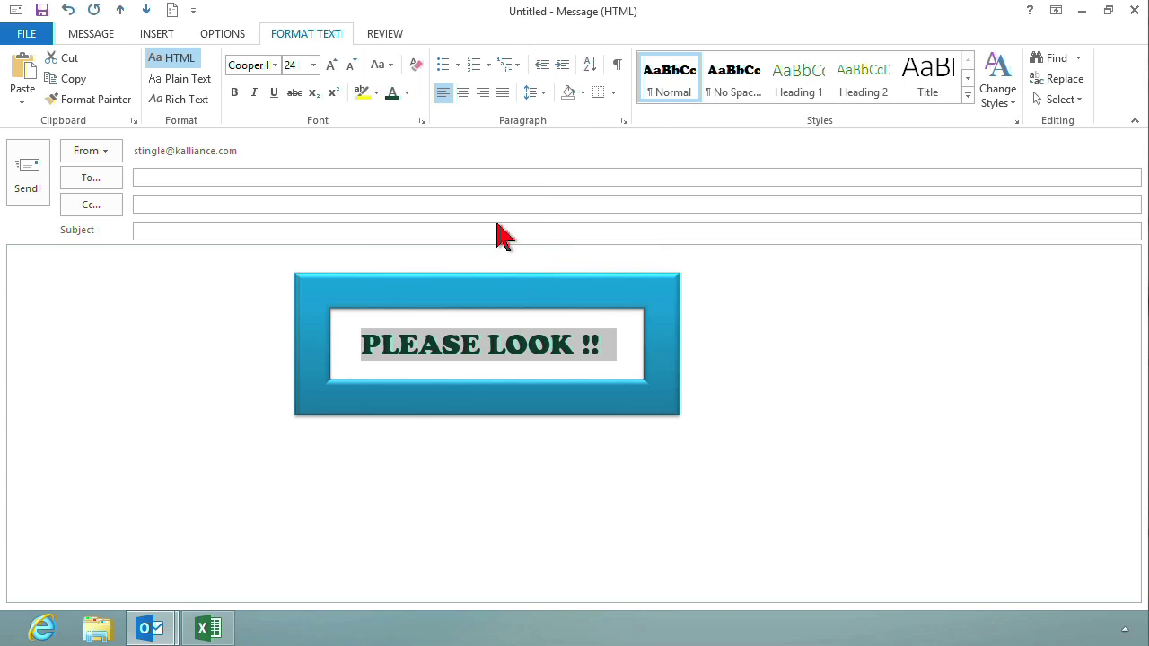
Give the frame the dark blue theme shape style, then deselect it.
{"action": "left_click", "coordinate": [450, 290]}
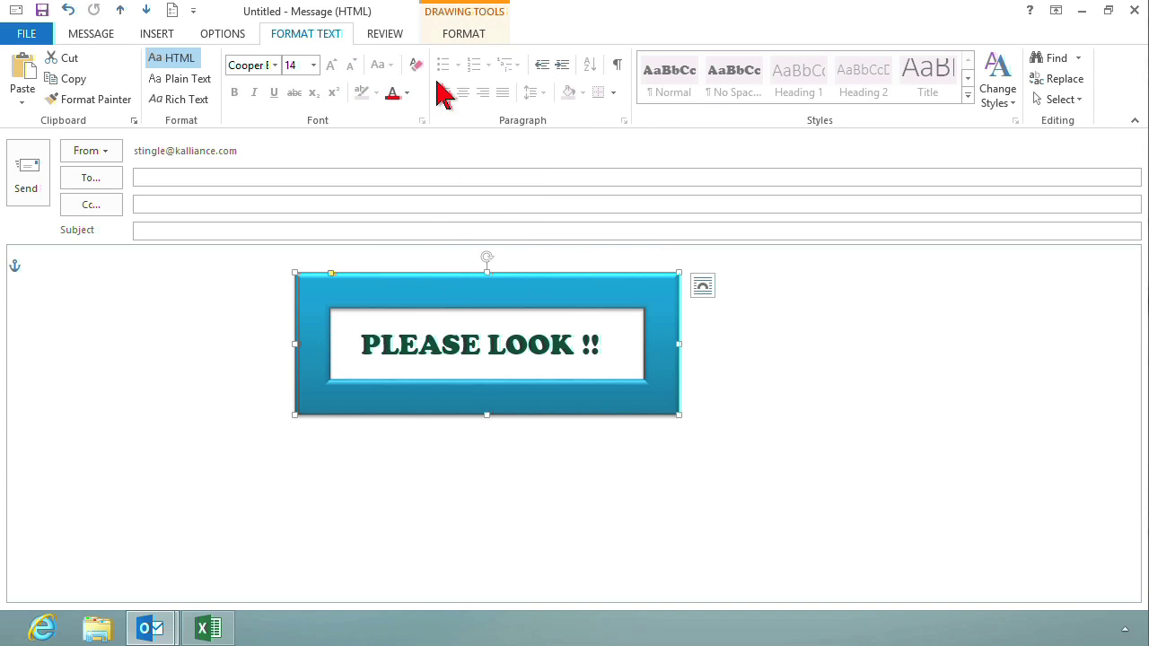
{"action": "left_click", "coordinate": [463, 33]}
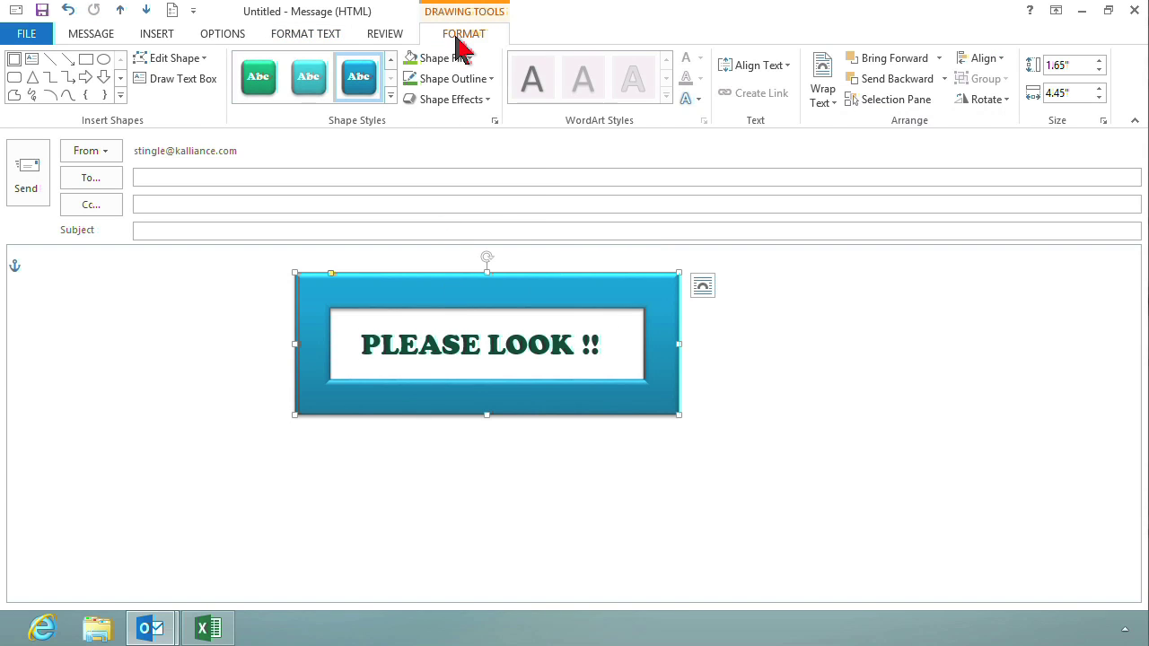
{"action": "left_click", "coordinate": [390, 95]}
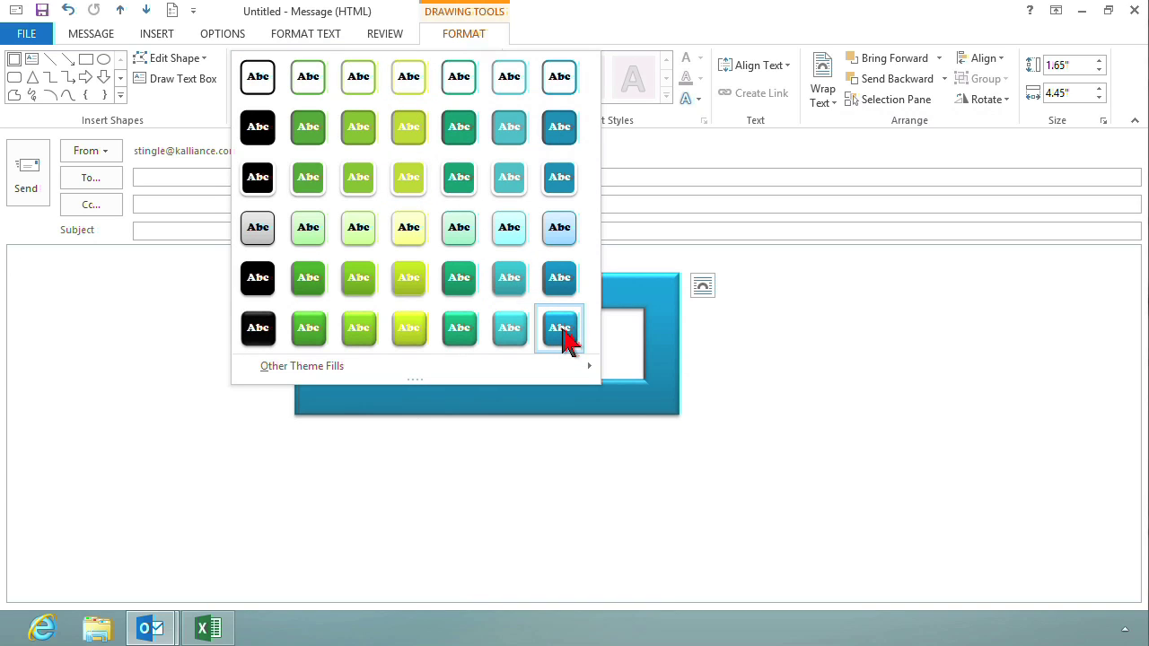
{"action": "left_click", "coordinate": [561, 332]}
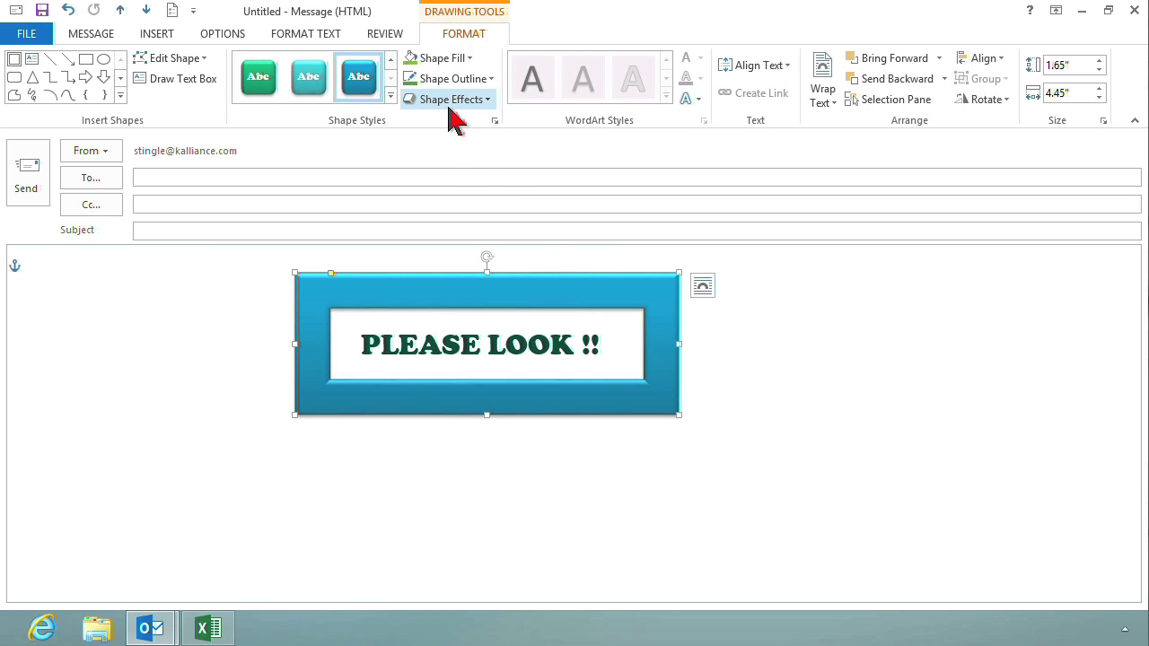
{"action": "left_click", "coordinate": [763, 324]}
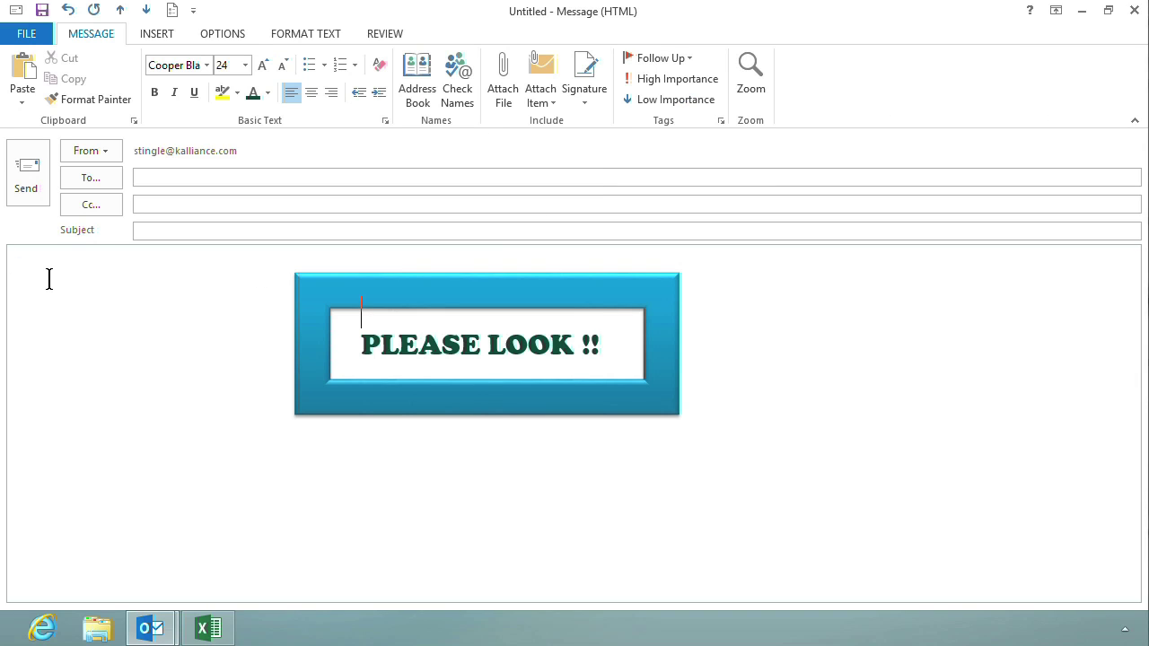
Apply the first custom theme, turning the frame red-striped with gold text.
{"action": "left_click", "coordinate": [226, 40]}
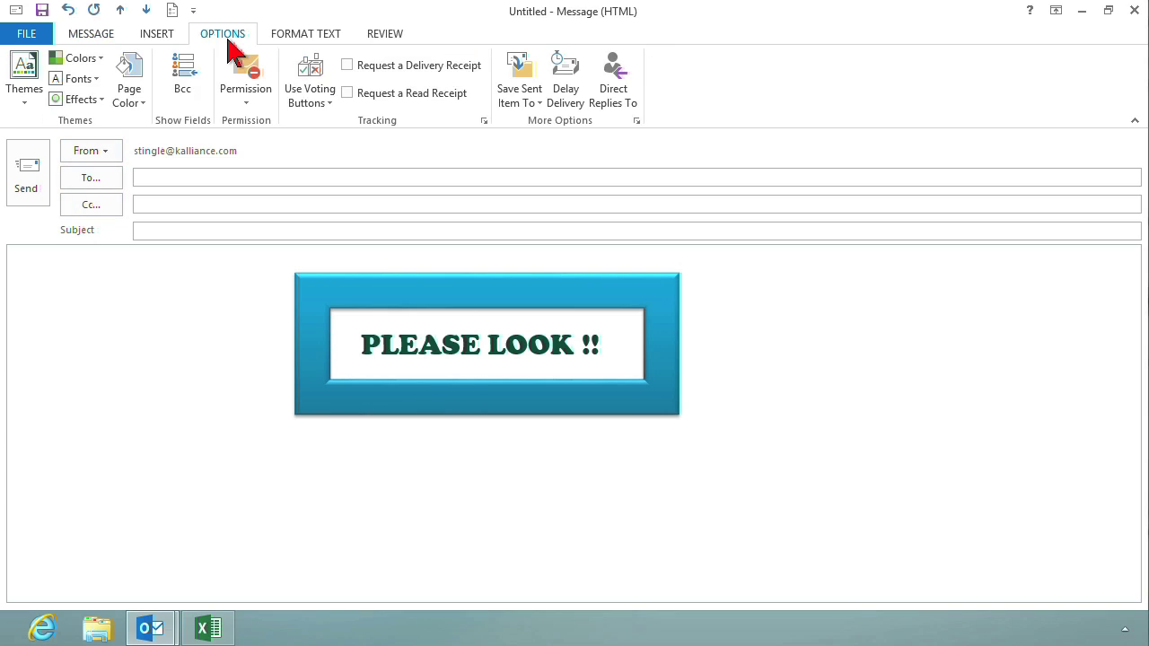
{"action": "left_click", "coordinate": [29, 100]}
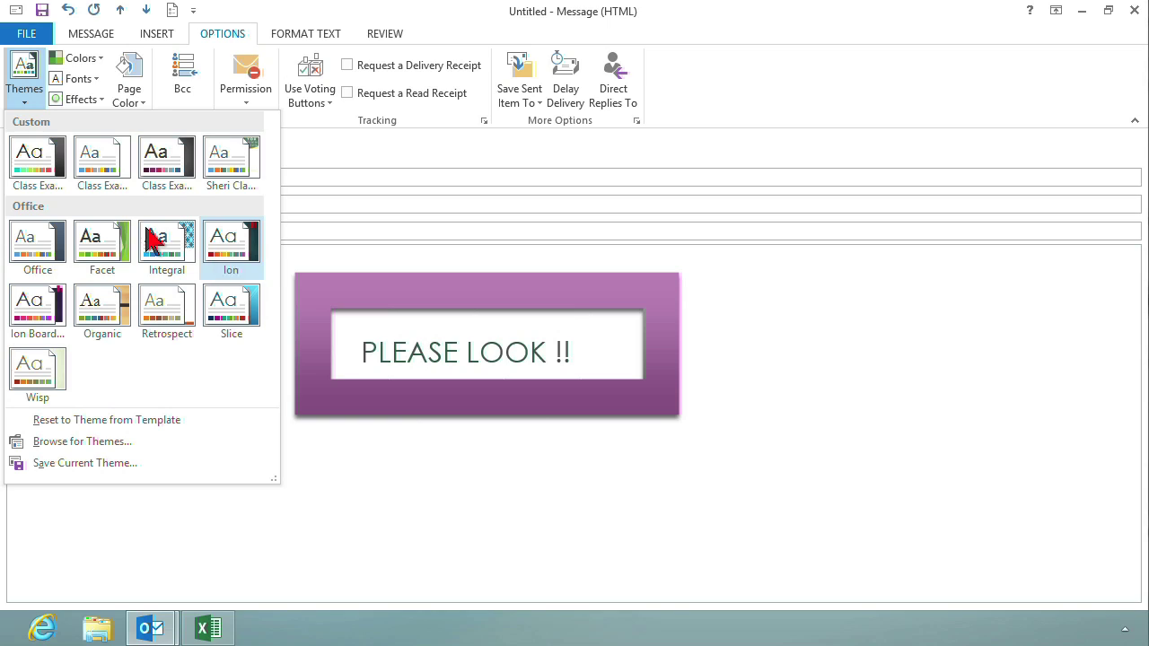
{"action": "left_click", "coordinate": [36, 171]}
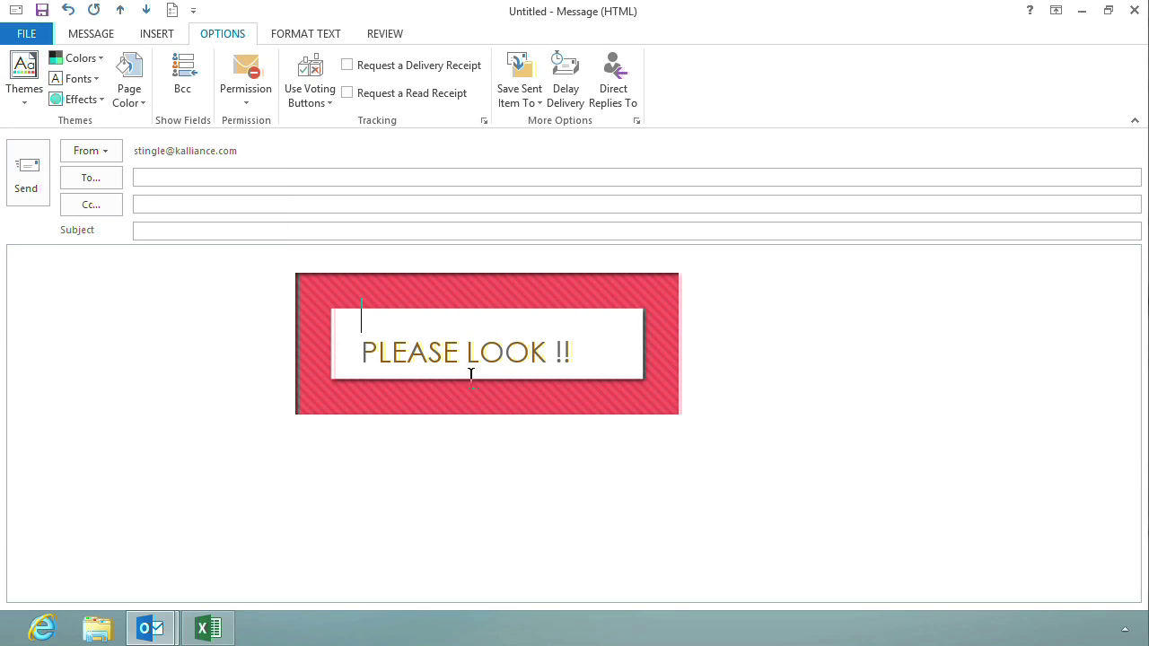
{"action": "left_click", "coordinate": [517, 404]}
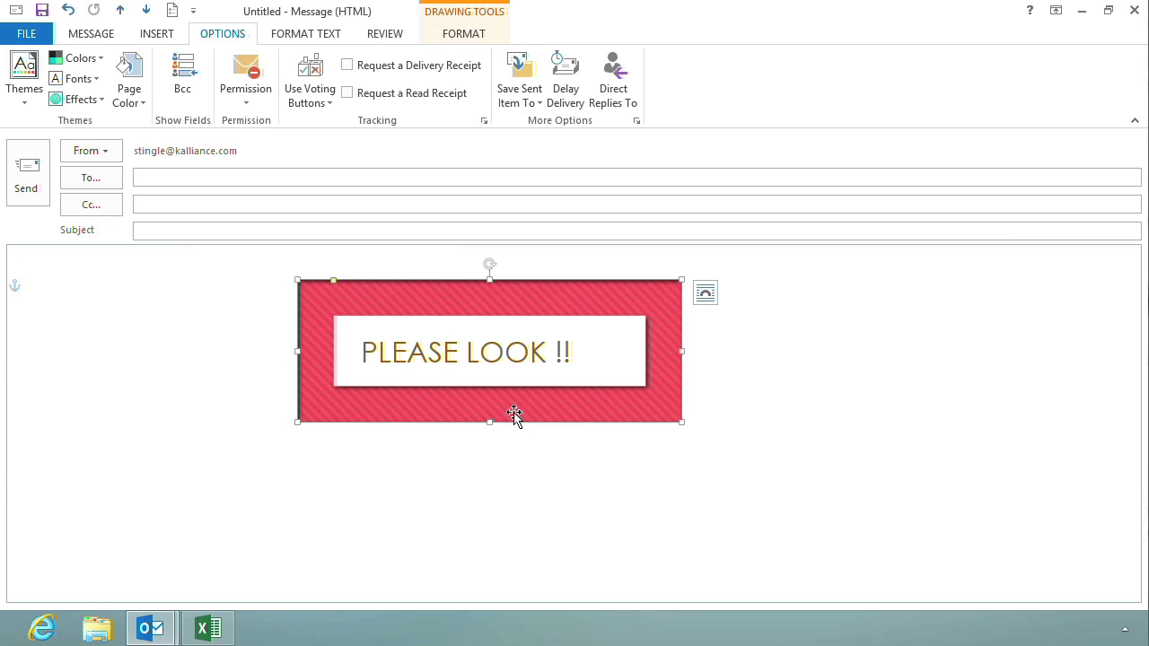
{"action": "left_click", "coordinate": [524, 489]}
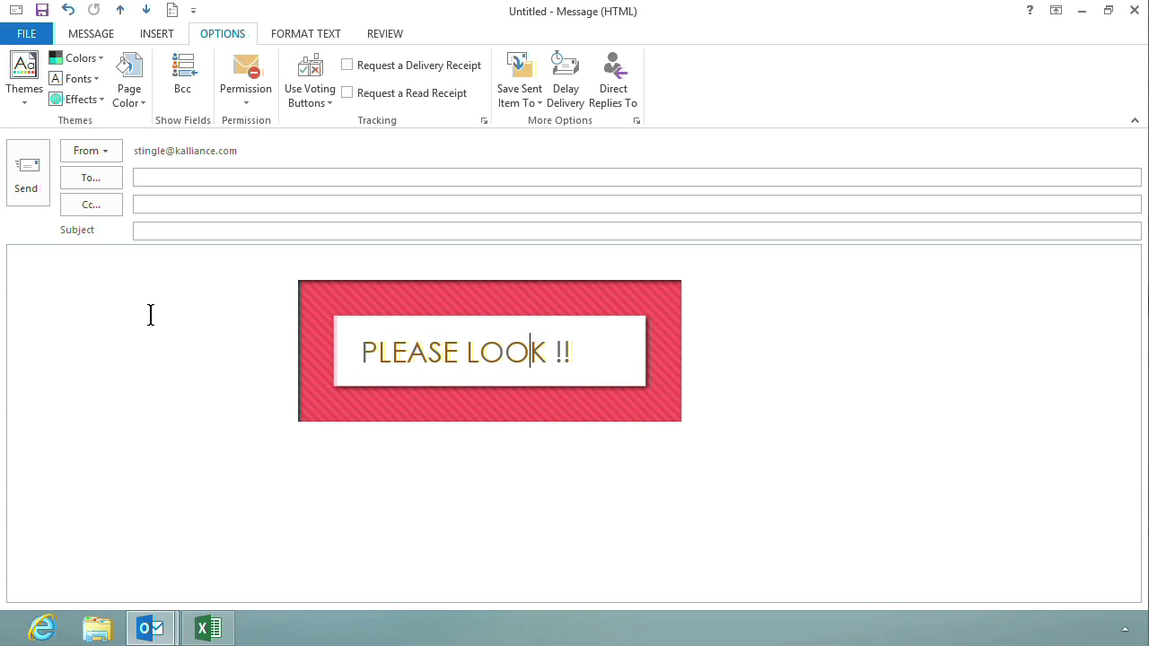
{"action": "left_click", "coordinate": [29, 97]}
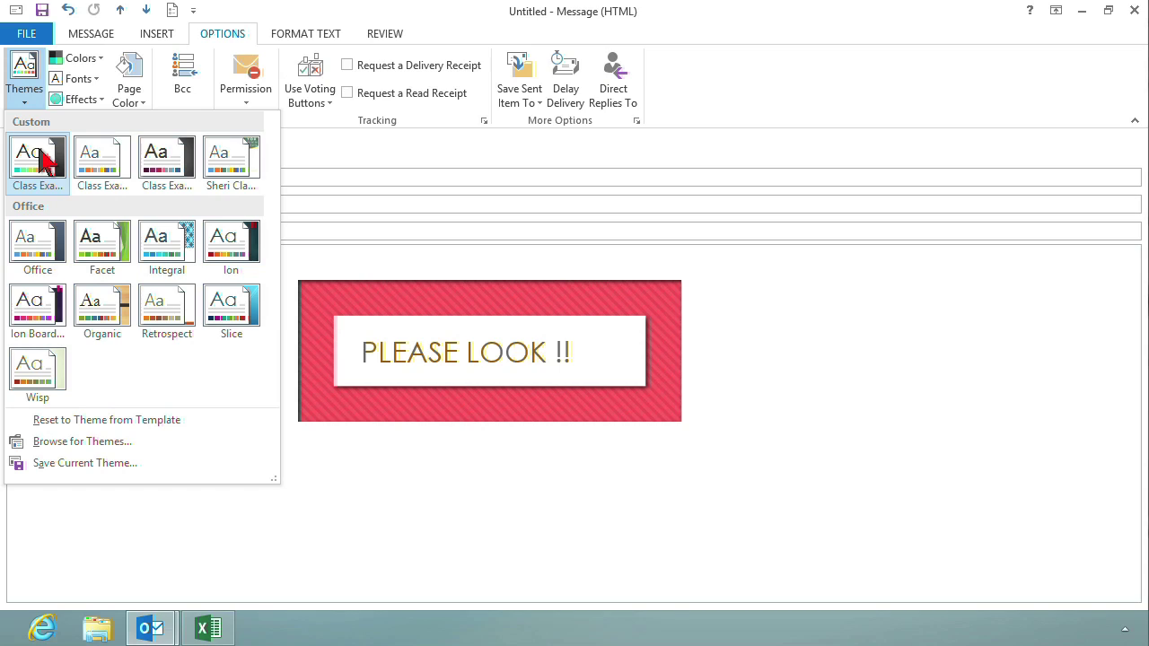
Browse the theme colour sets twice without choosing one.
{"action": "left_click", "coordinate": [99, 60]}
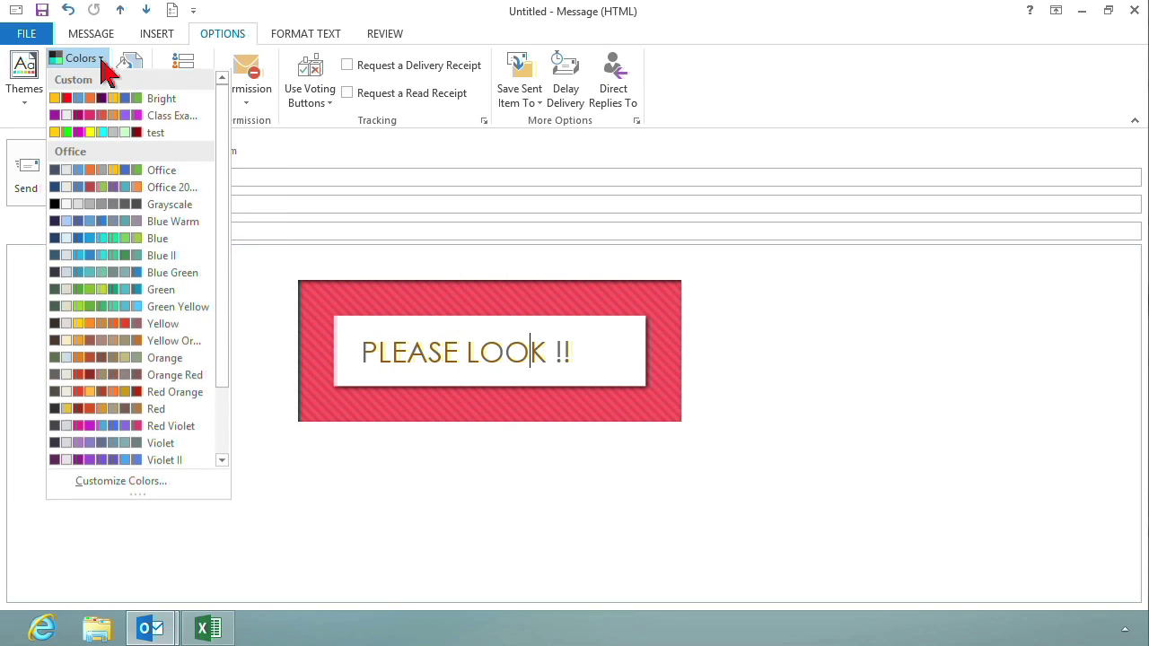
{"action": "left_click", "coordinate": [222, 42]}
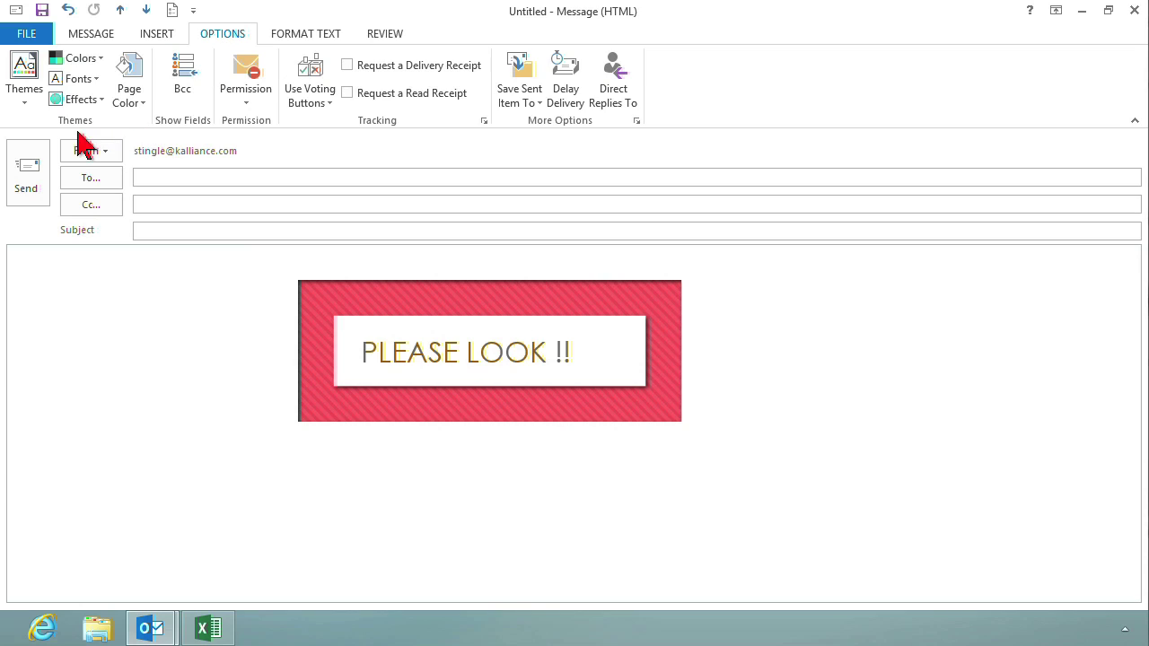
{"action": "left_click", "coordinate": [101, 61]}
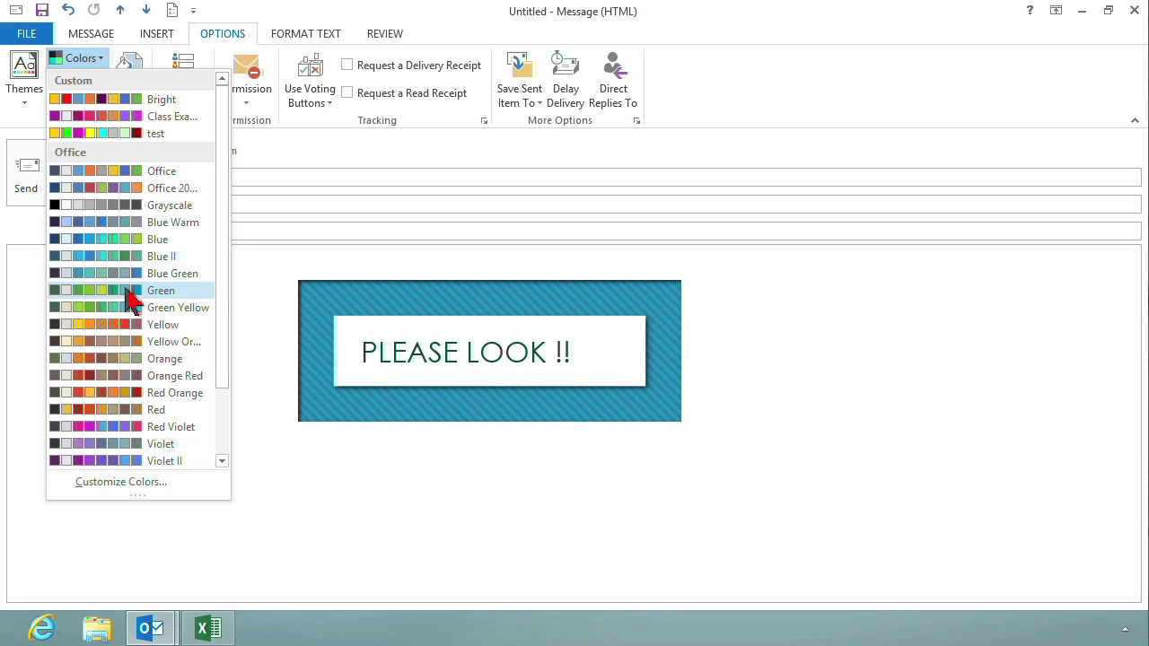
{"action": "left_click", "coordinate": [89, 58]}
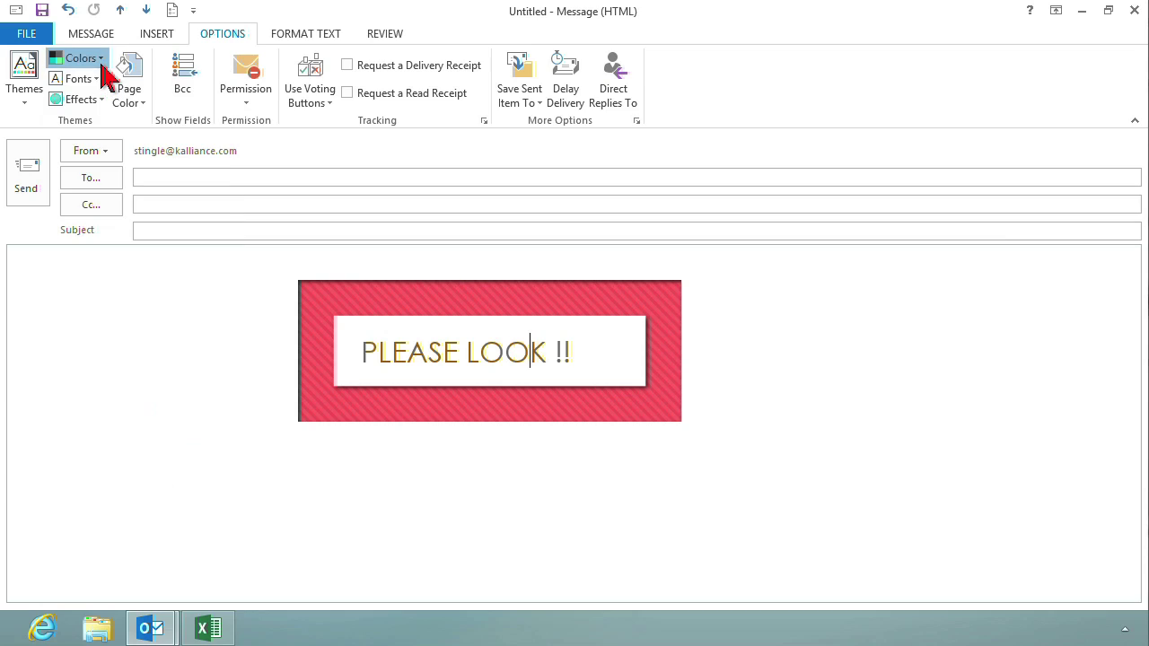
Select the PLEASE LOOK !! line and review its font colours without changing them.
{"action": "left_click", "coordinate": [301, 36]}
{"action": "triple_click", "coordinate": [516, 363]}
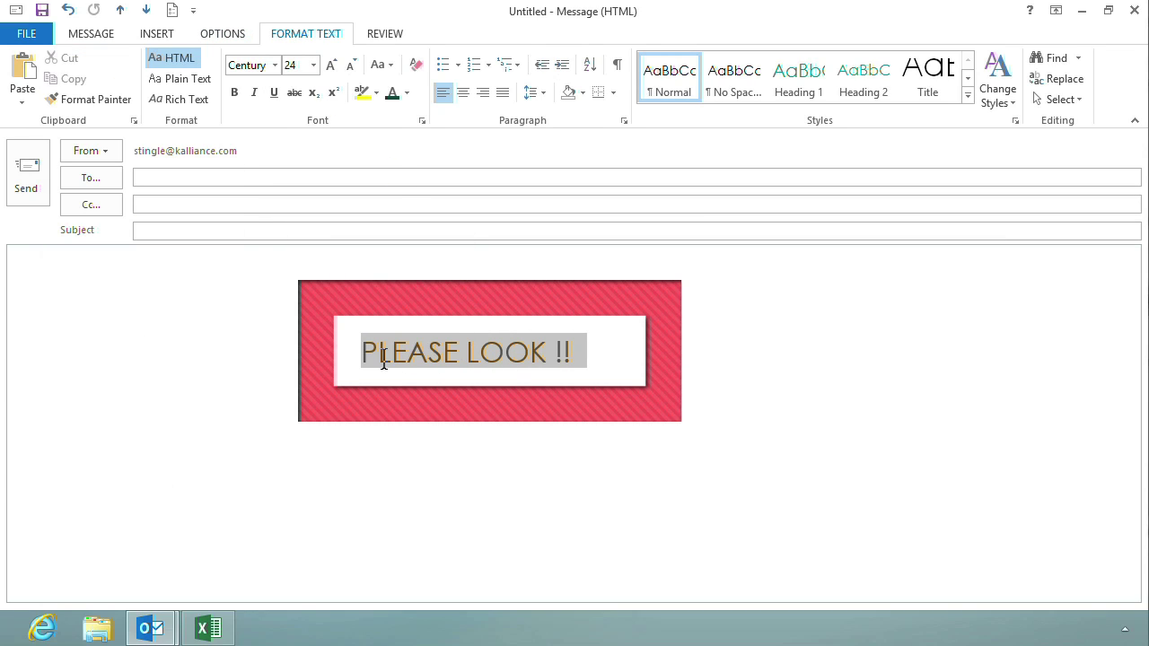
{"action": "left_click", "coordinate": [407, 93]}
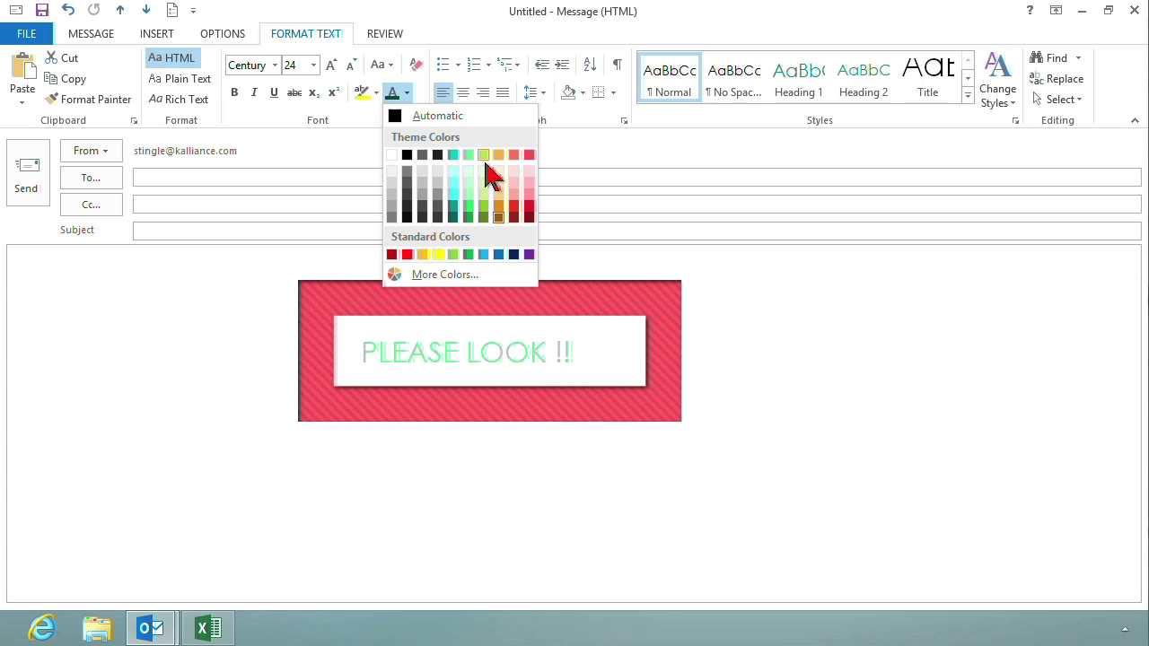
{"action": "left_click", "coordinate": [213, 41]}
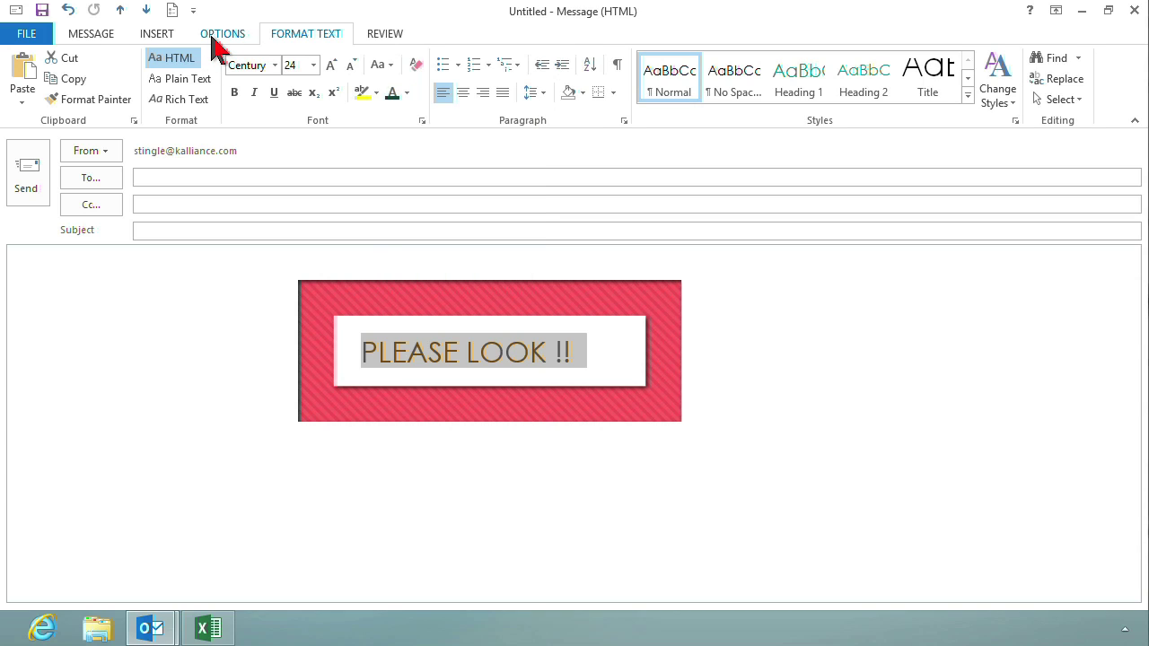
Start a new custom theme colour set from Colors > Customize Colors.
{"action": "left_click", "coordinate": [215, 45]}
{"action": "left_click", "coordinate": [89, 60]}
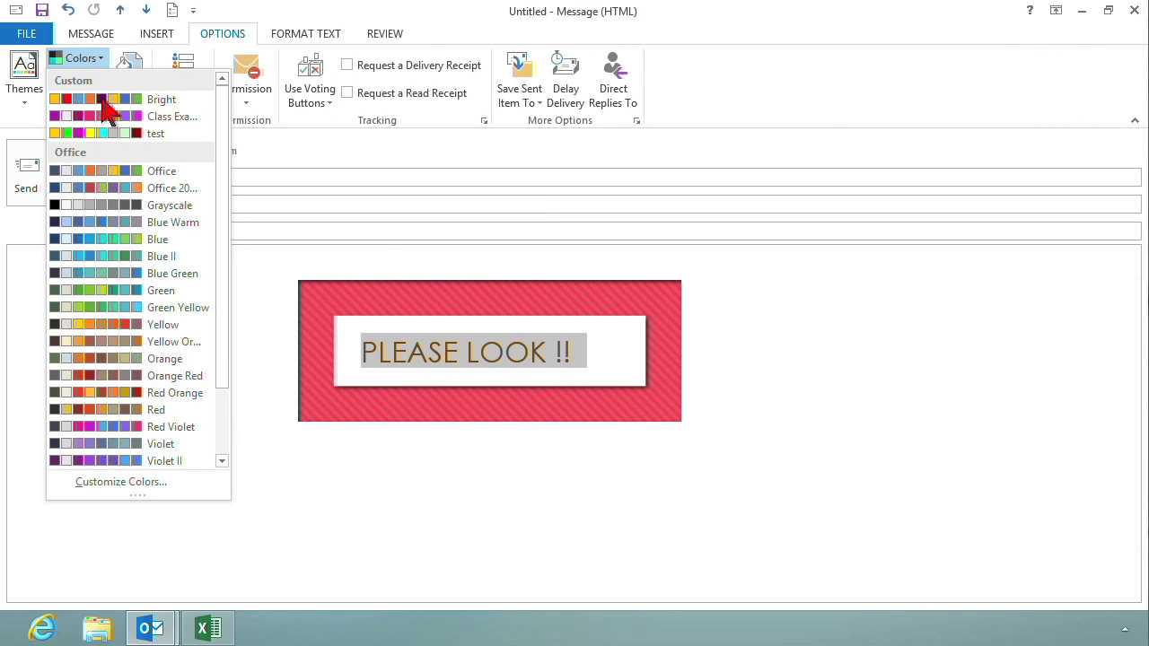
{"action": "left_click", "coordinate": [129, 482]}
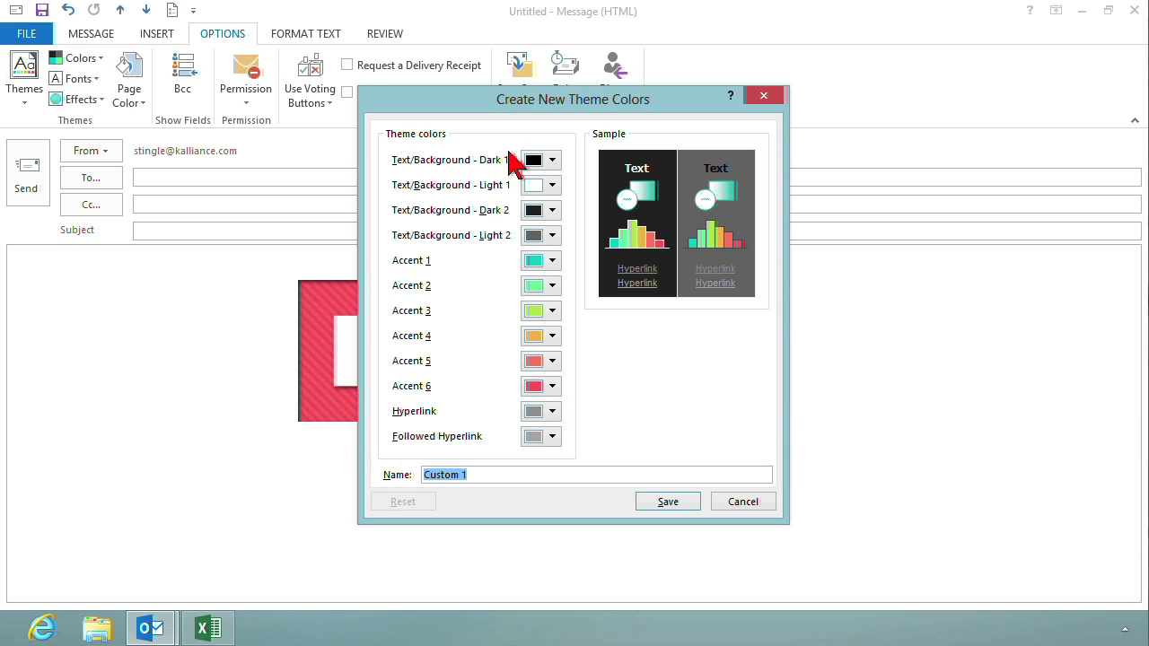
Set Dark 1 to magenta, Light 1 yellow, Dark 2 dark red and Light 2 green.
{"action": "left_click", "coordinate": [553, 162]}
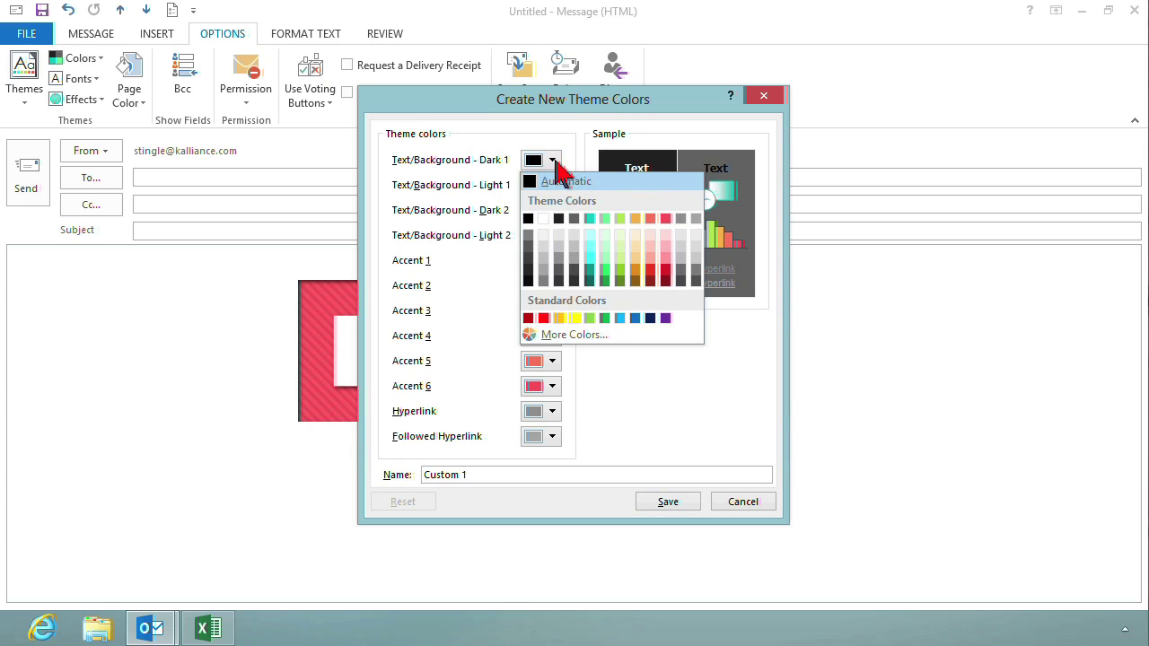
{"action": "left_click", "coordinate": [603, 334]}
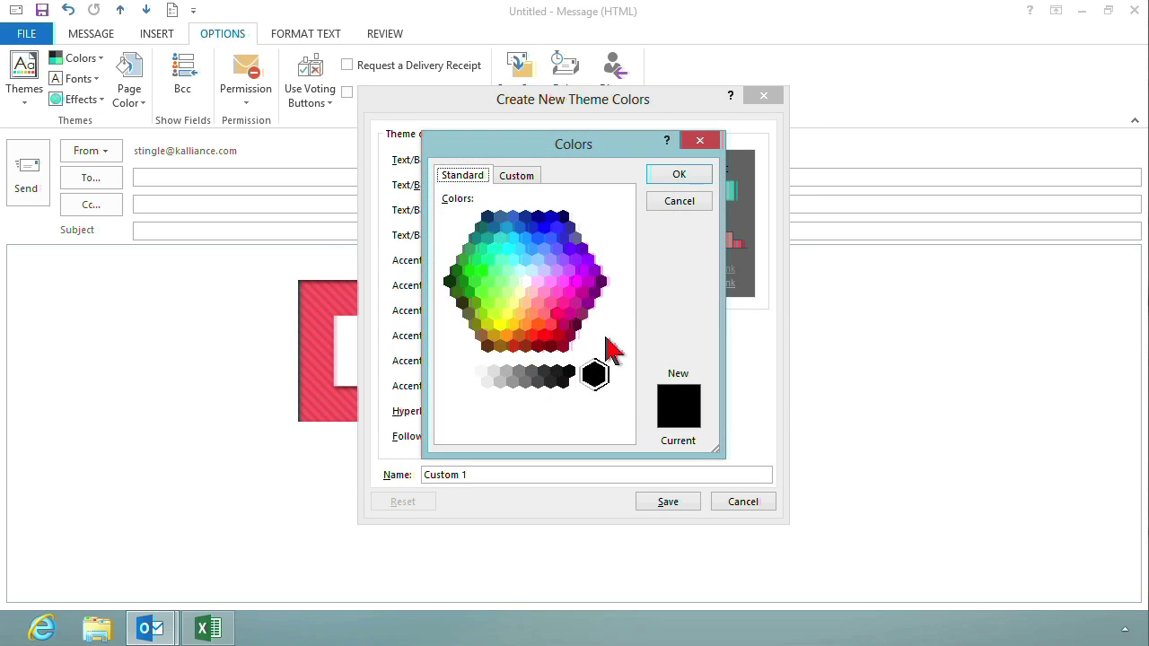
{"action": "left_click", "coordinate": [589, 280]}
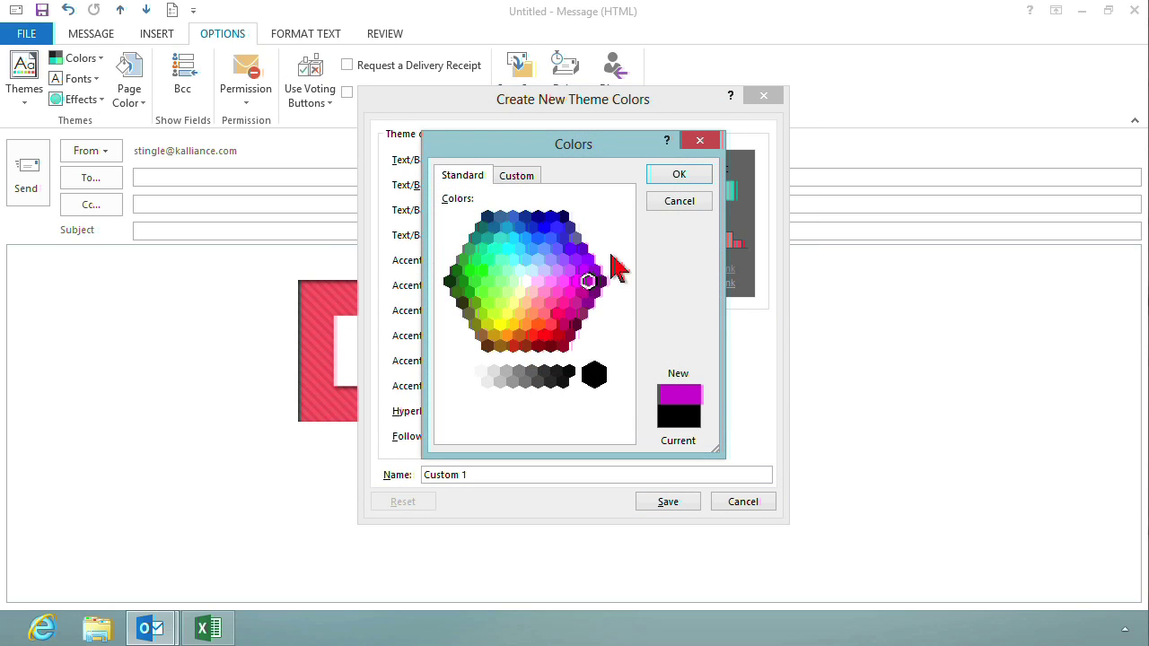
{"action": "left_click", "coordinate": [679, 176]}
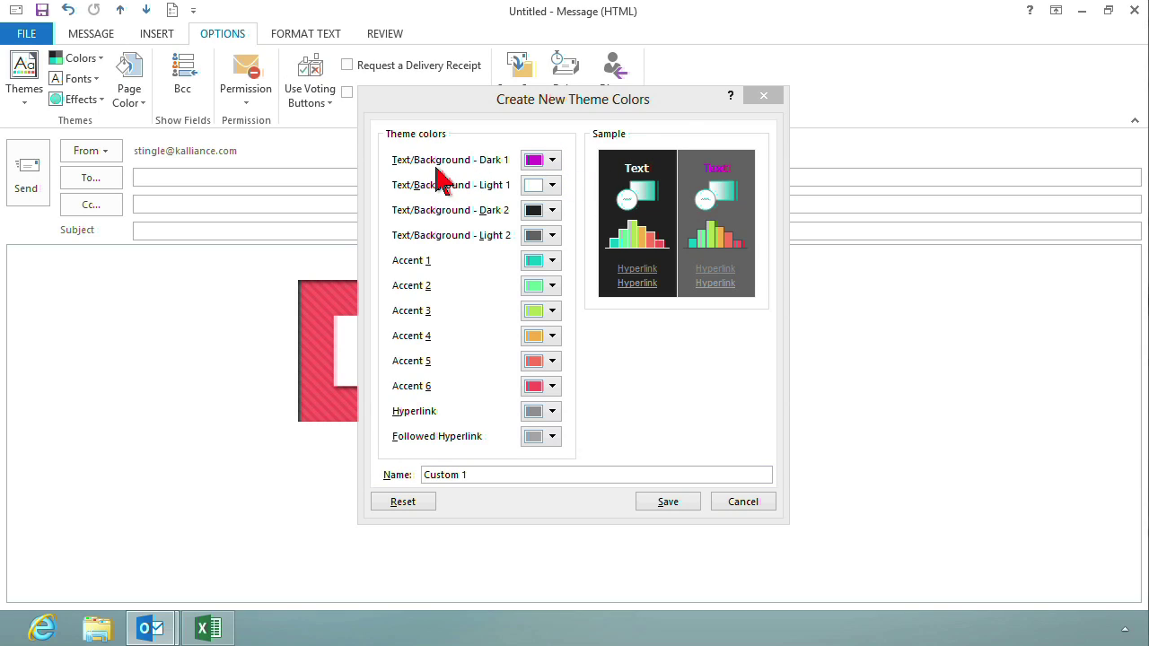
{"action": "left_click", "coordinate": [552, 186]}
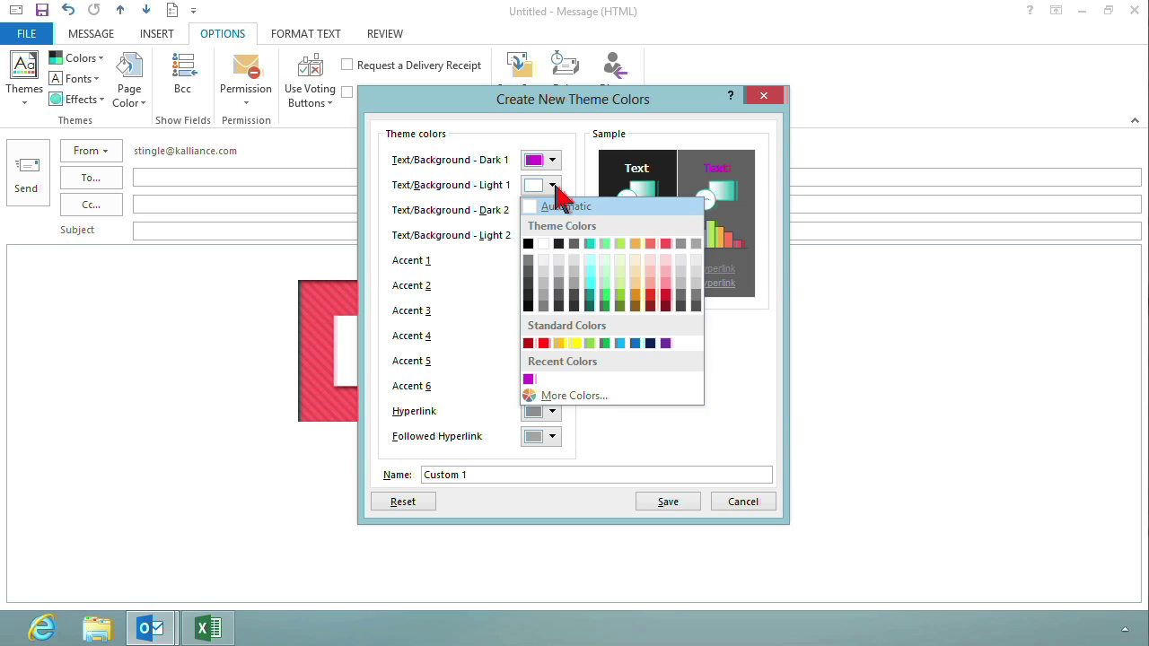
{"action": "left_click", "coordinate": [574, 344]}
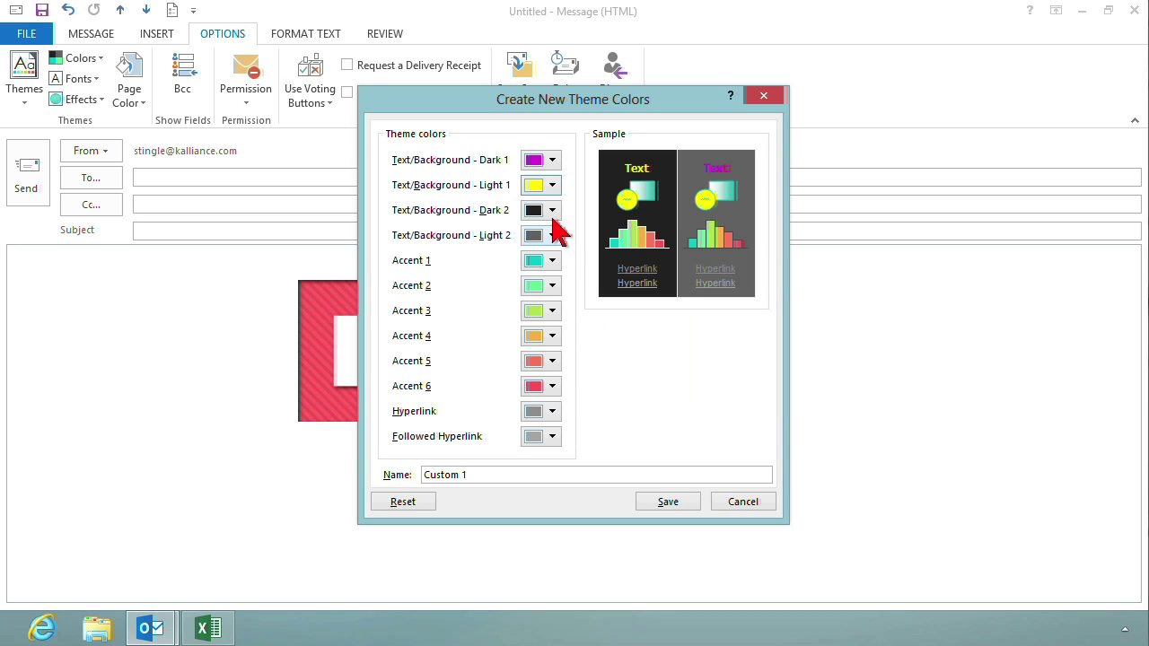
{"action": "left_click", "coordinate": [554, 217]}
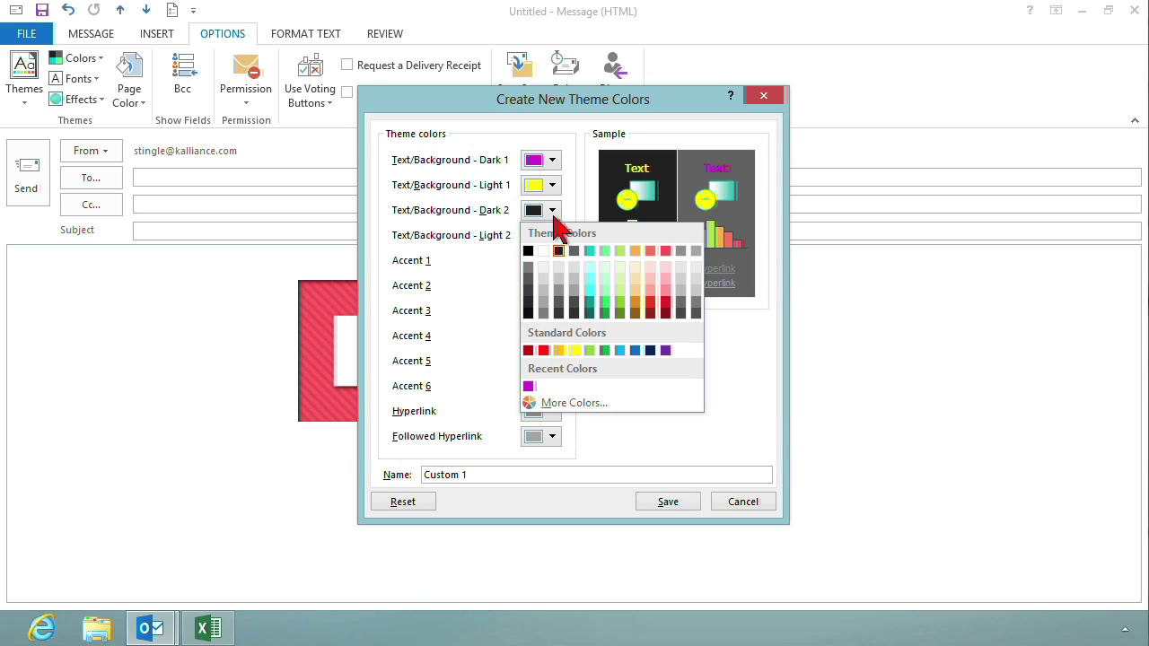
{"action": "left_click", "coordinate": [671, 316]}
{"action": "left_click", "coordinate": [554, 236]}
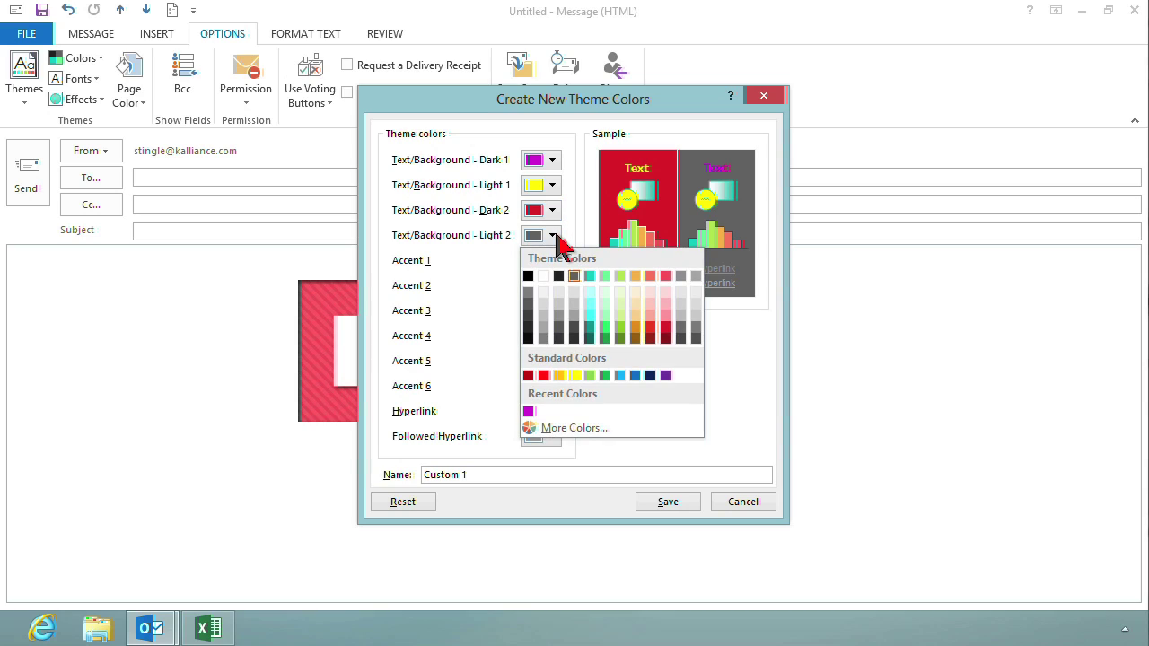
{"action": "left_click", "coordinate": [606, 330]}
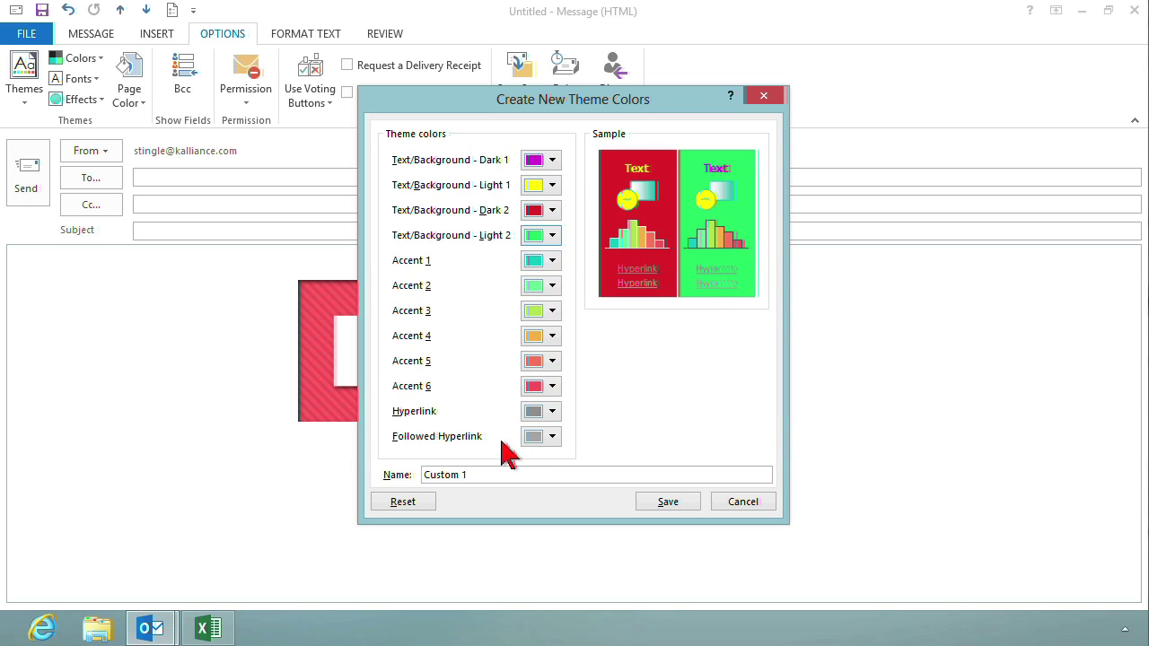
Name the colour set Class Example Outlook and save it.
{"action": "left_click_drag", "start_coordinate": [493, 483], "coordinate": [398, 485]}
{"action": "type", "text": "C"}
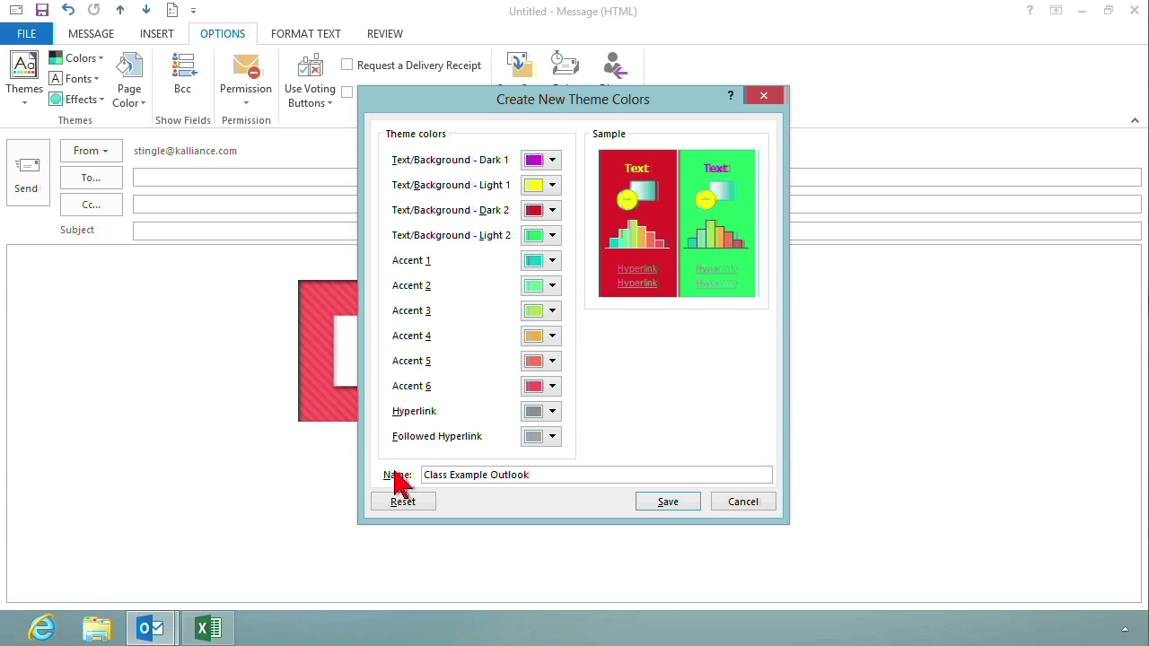
{"action": "left_click", "coordinate": [671, 507]}
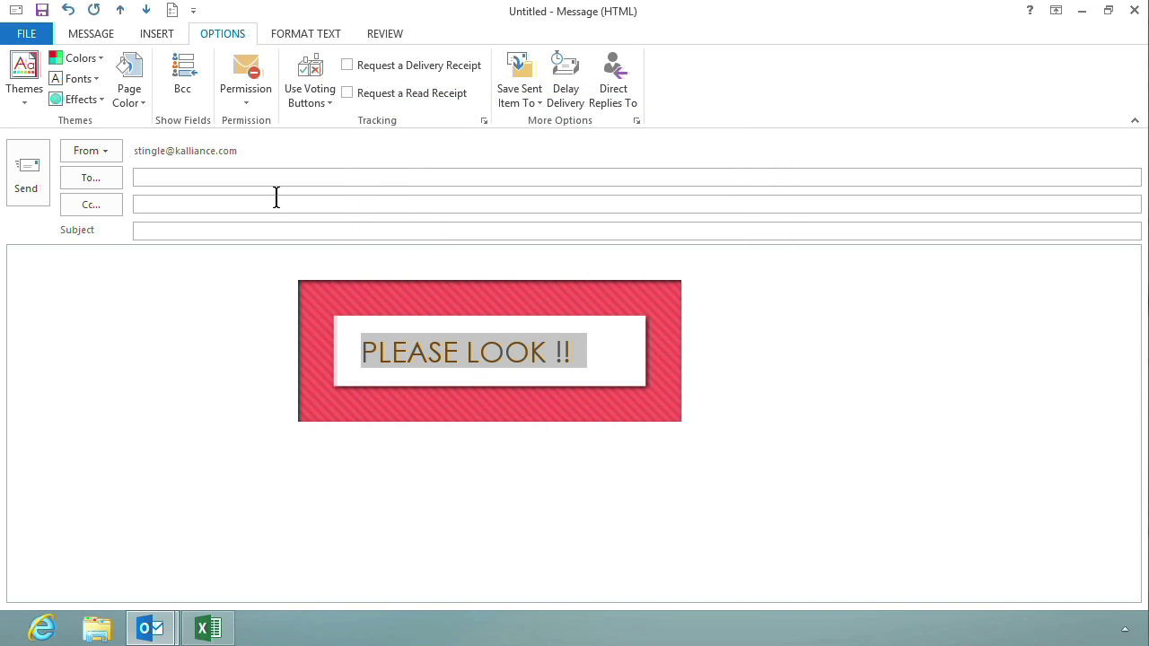
Pick the Class Example Outlook set from the theme Colors gallery.
{"action": "left_click", "coordinate": [101, 63]}
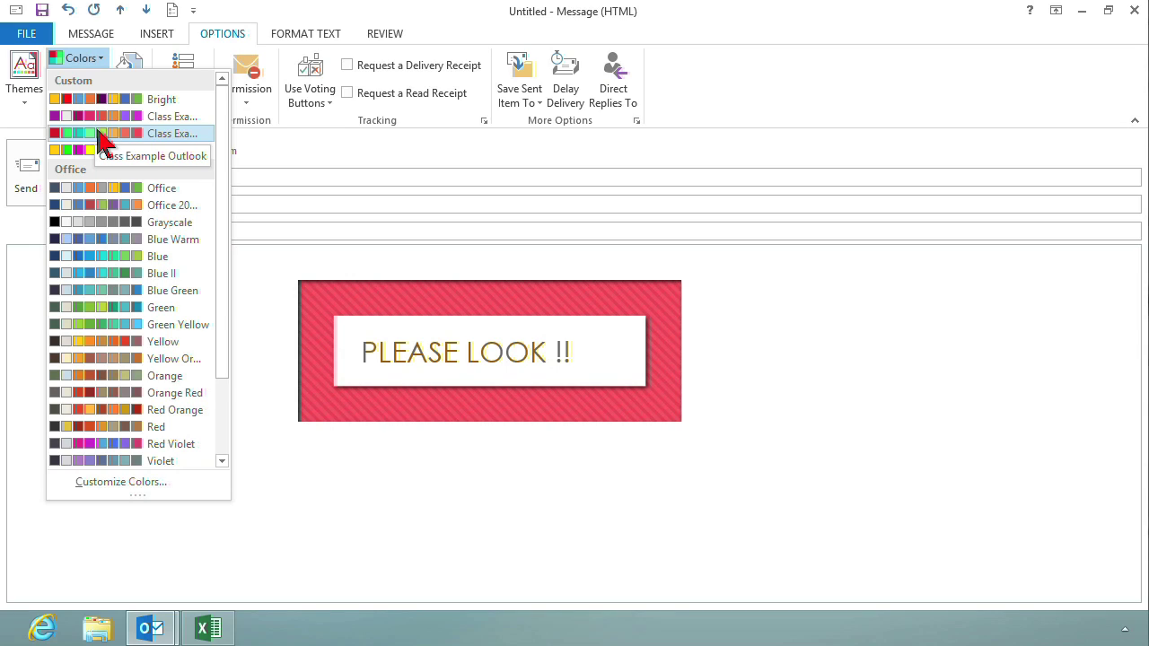
{"action": "left_click", "coordinate": [106, 64]}
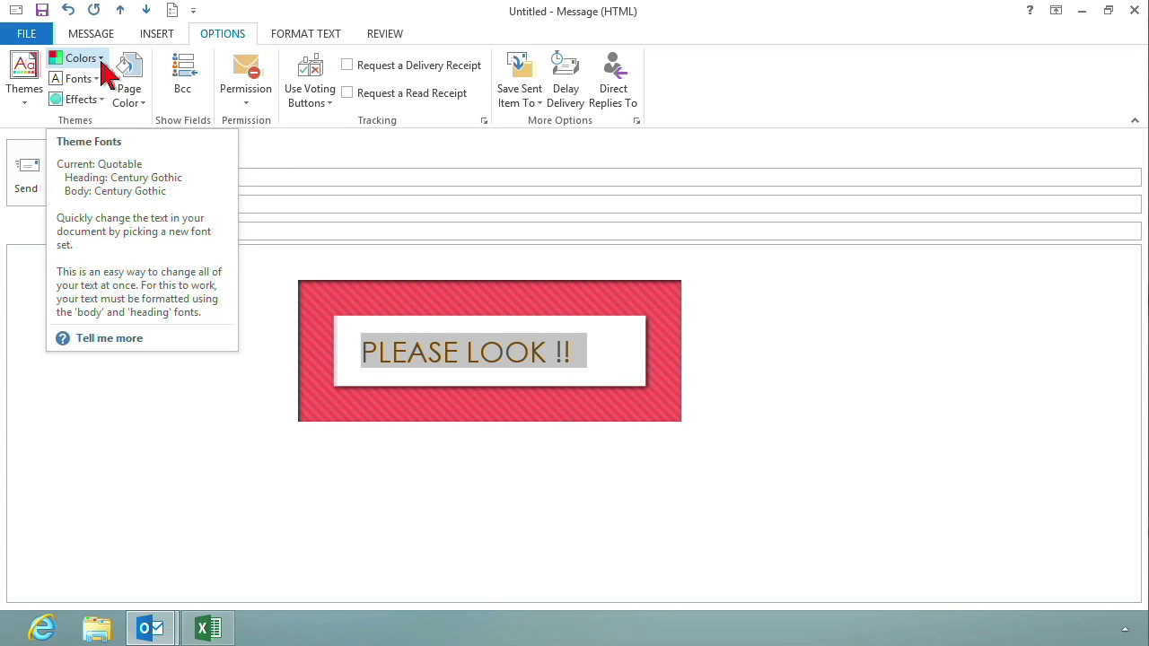
{"action": "left_click", "coordinate": [101, 59]}
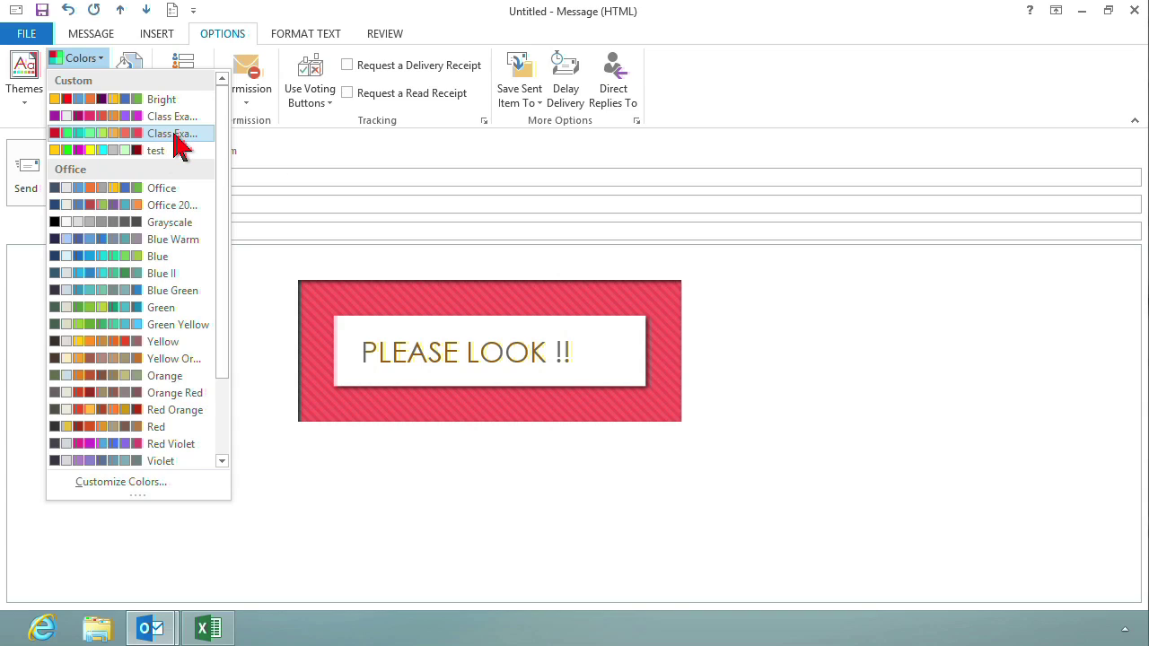
{"action": "left_click", "coordinate": [143, 133]}
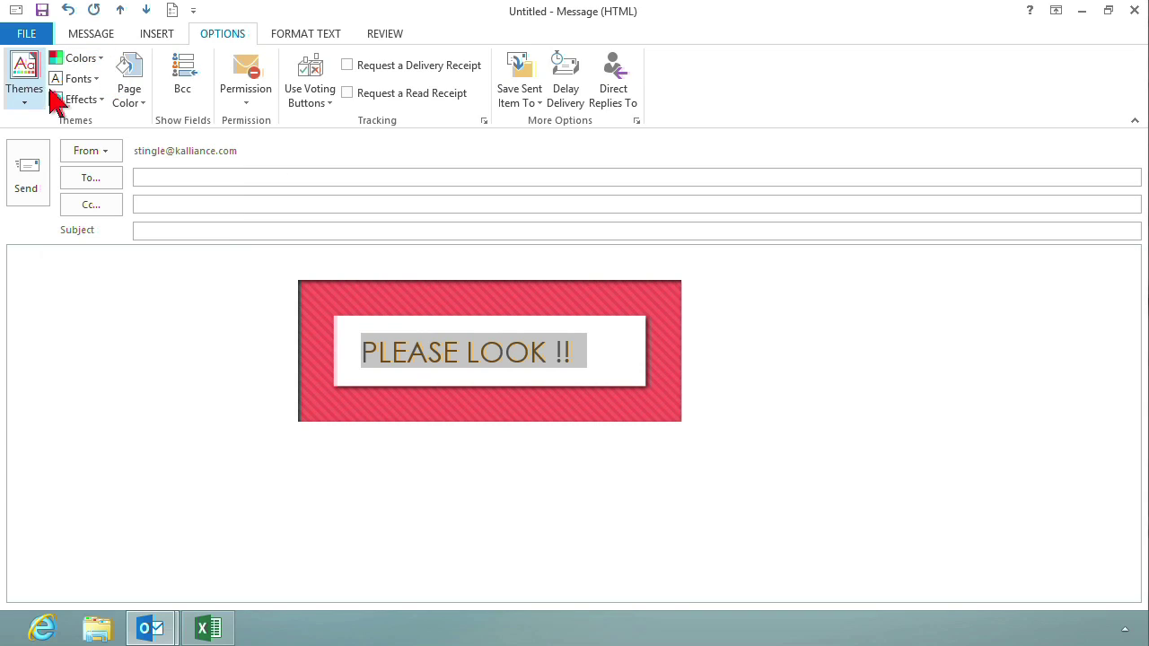
Apply the Custom 2 font set, then start a new set via Customize Fonts.
{"action": "left_click", "coordinate": [97, 80]}
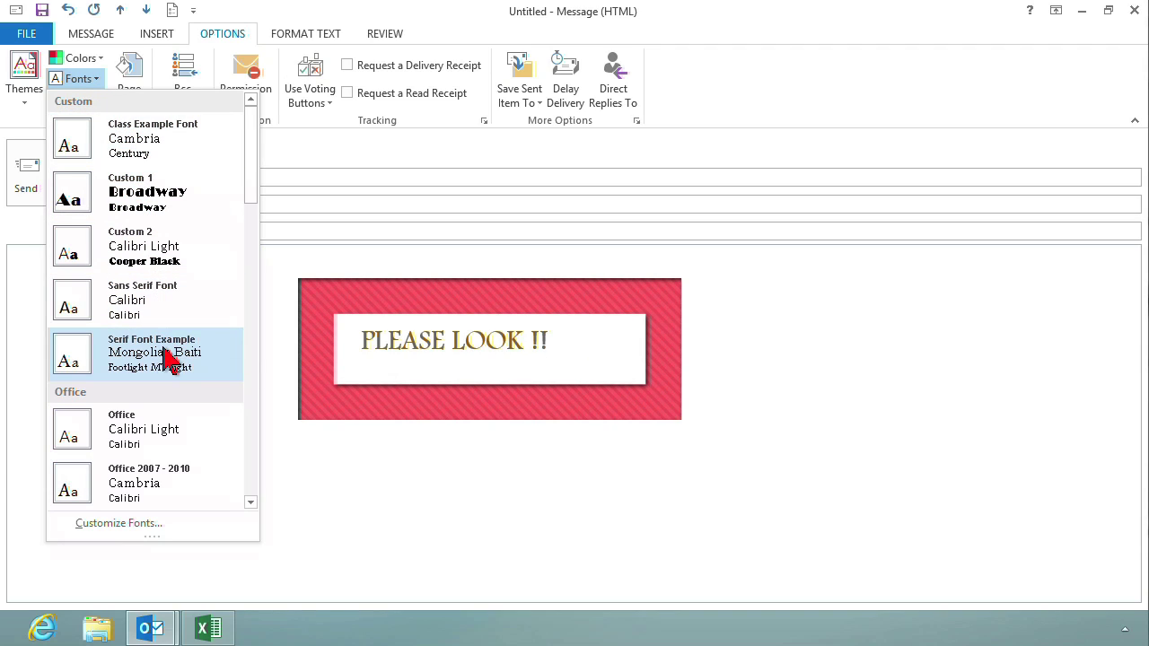
{"action": "left_click", "coordinate": [170, 258]}
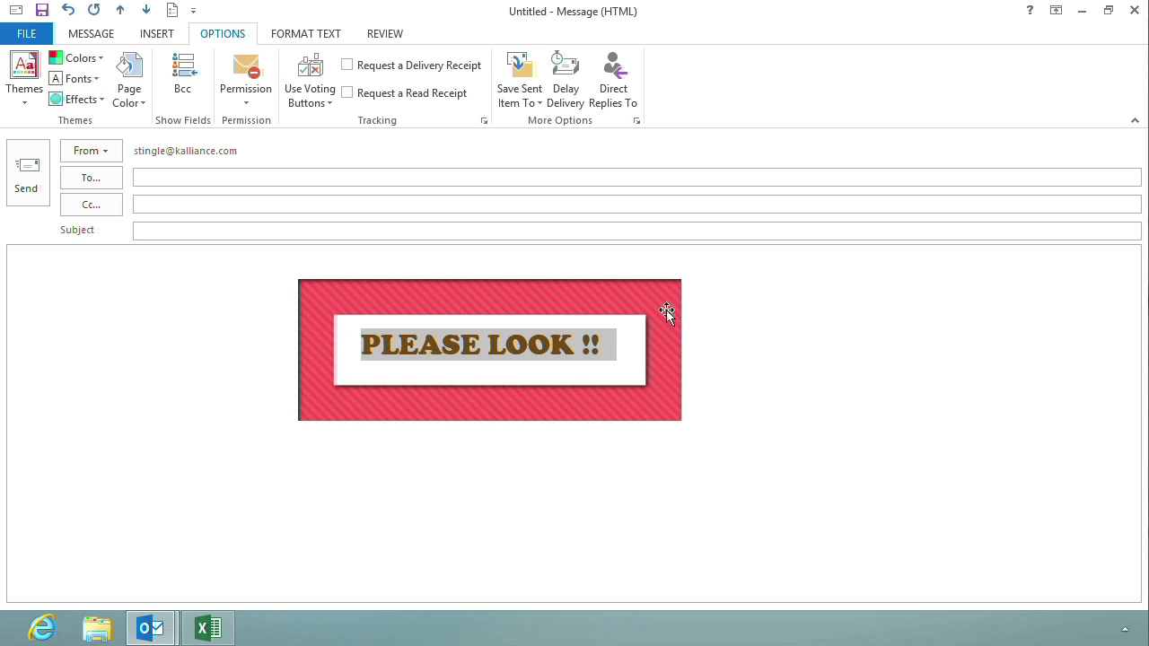
{"action": "left_click", "coordinate": [97, 85]}
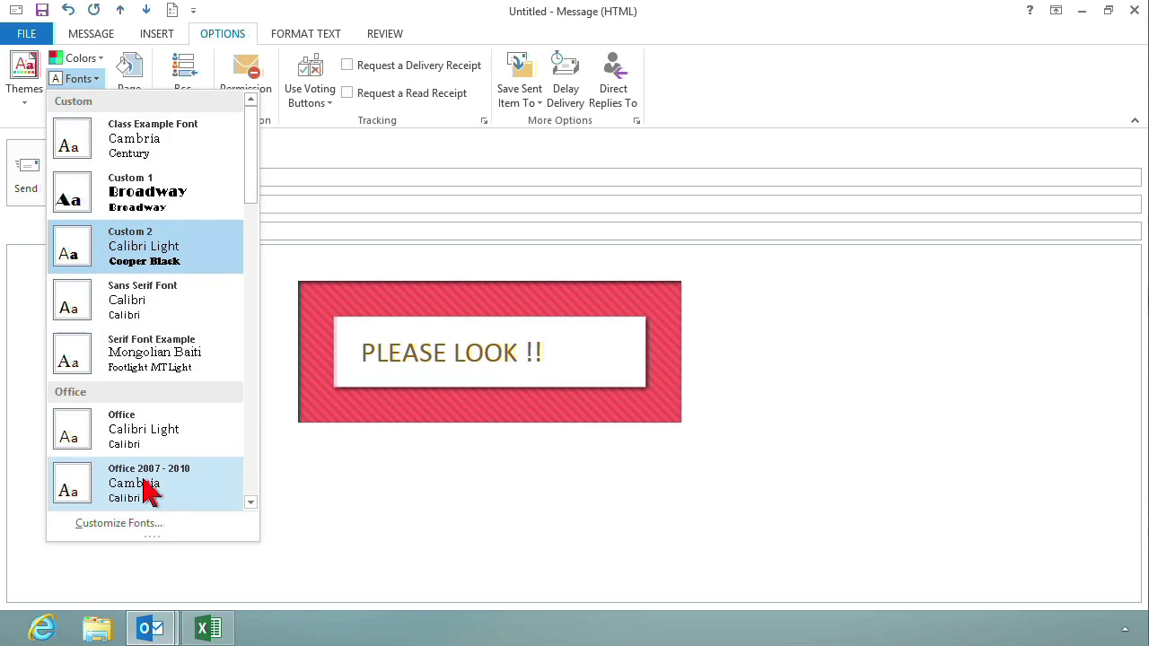
{"action": "left_click", "coordinate": [139, 530]}
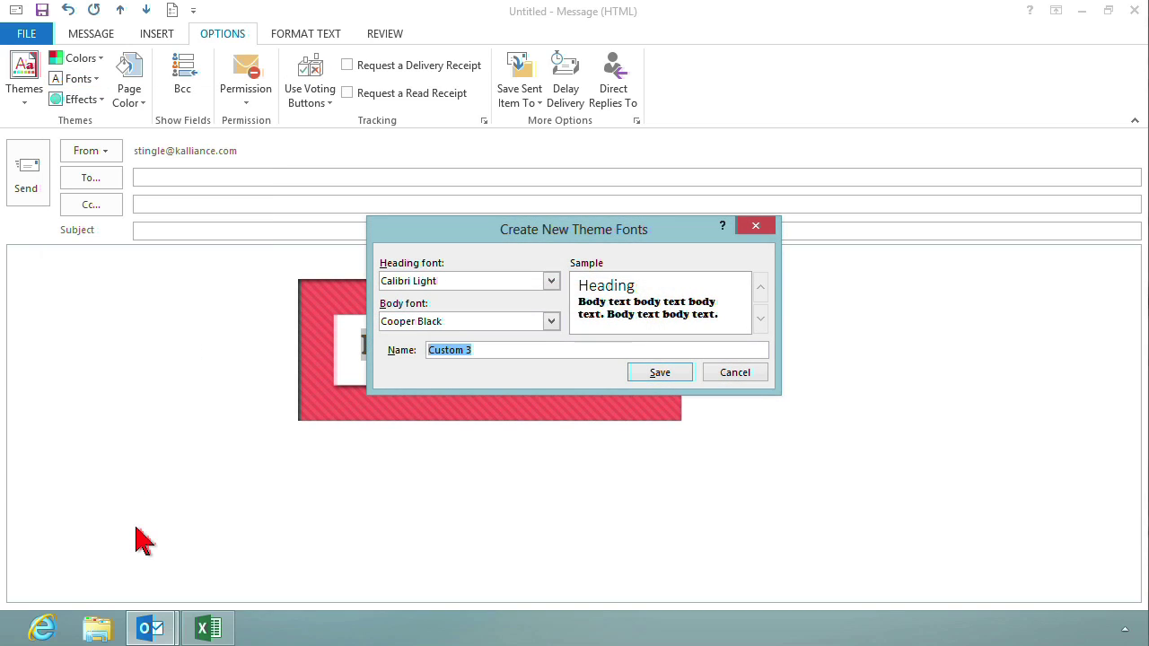
Set the heading font to Broadway and the body font to Impact.
{"action": "left_click", "coordinate": [552, 284]}
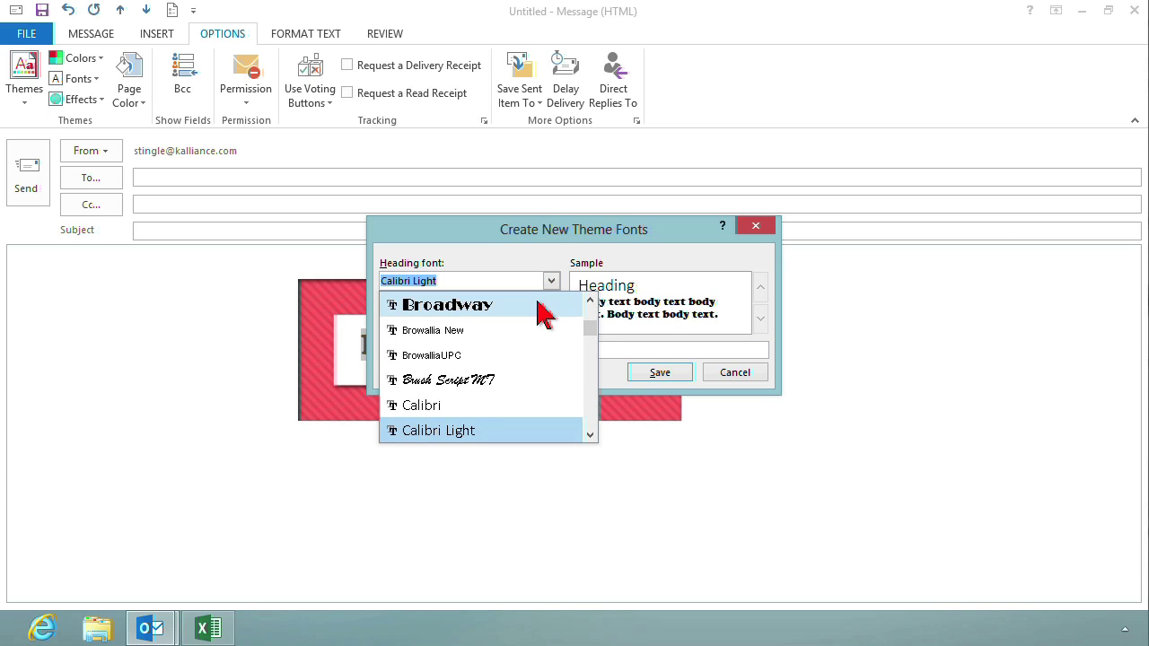
{"action": "left_click", "coordinate": [538, 305]}
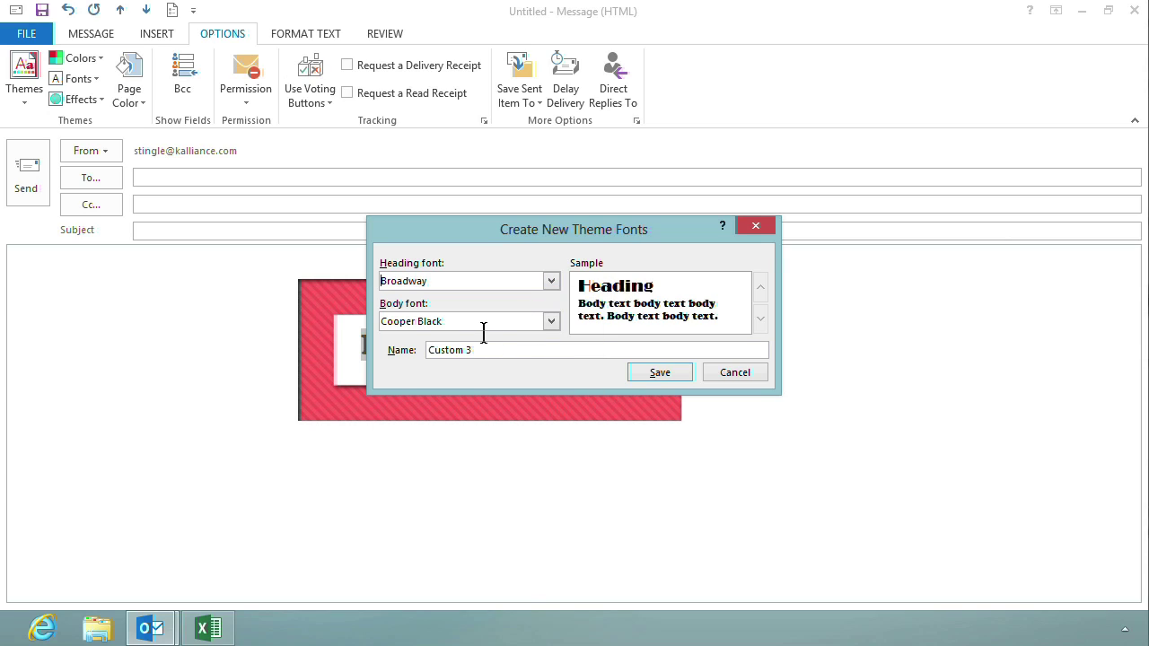
{"action": "left_click", "coordinate": [552, 322]}
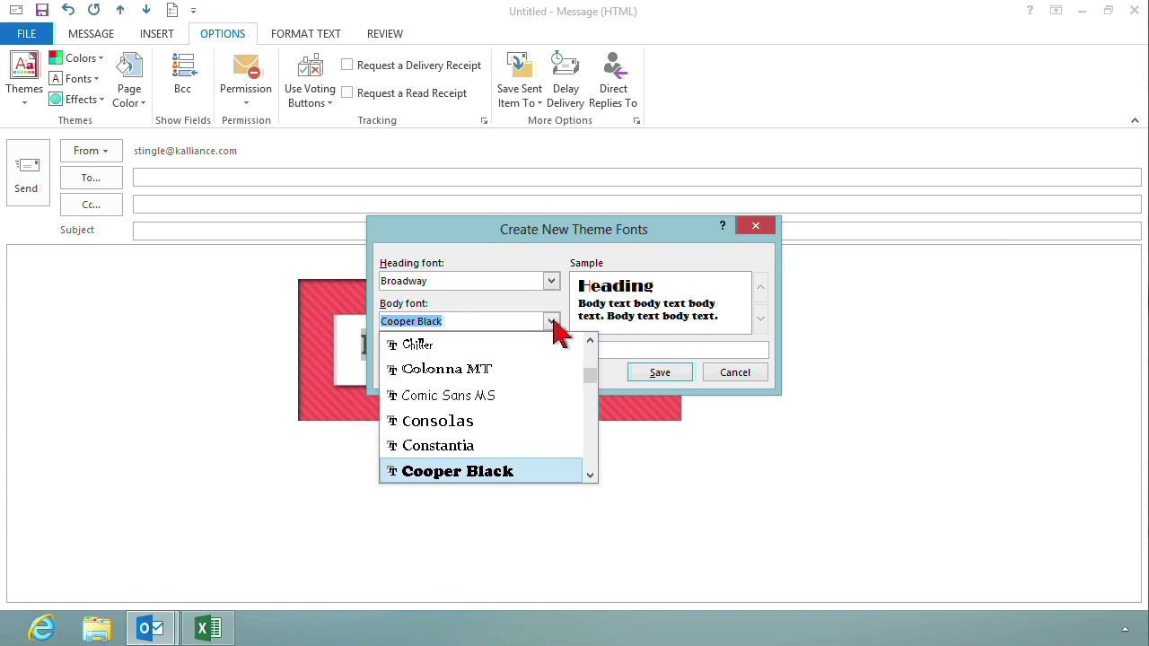
{"action": "mouse_move", "coordinate": [590, 384]}
{"action": "left_mouse_down"}
{"action": "mouse_move", "coordinate": [595, 368]}
{"action": "mouse_move", "coordinate": [594, 395]}
{"action": "left_mouse_up"}
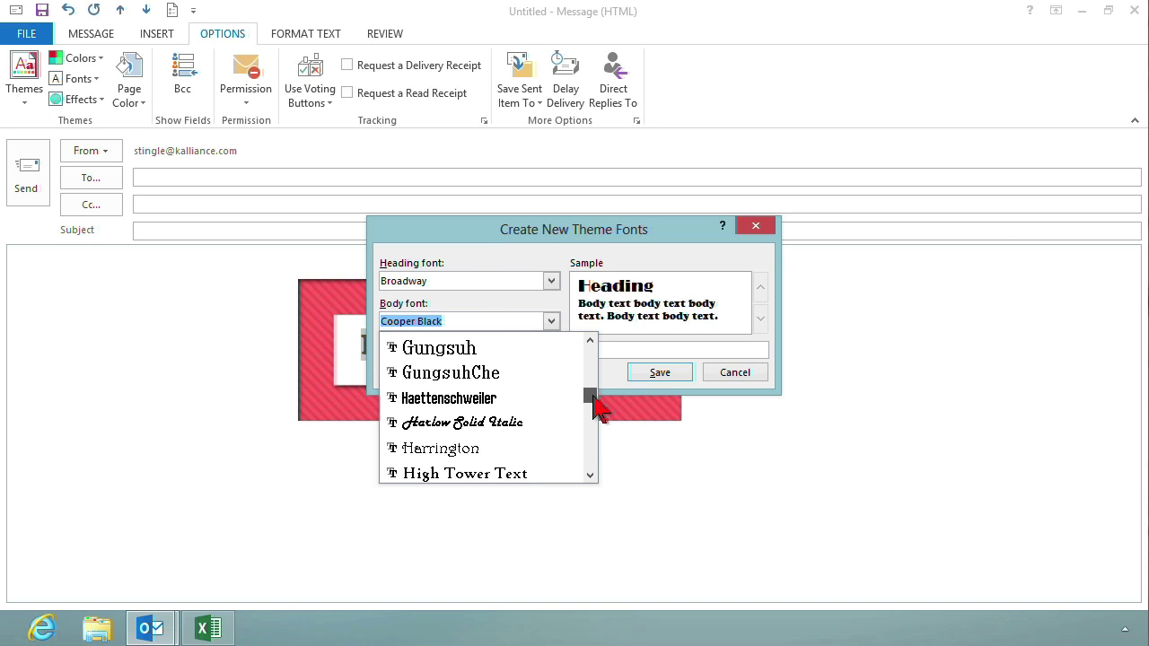
{"action": "left_click", "coordinate": [590, 476]}
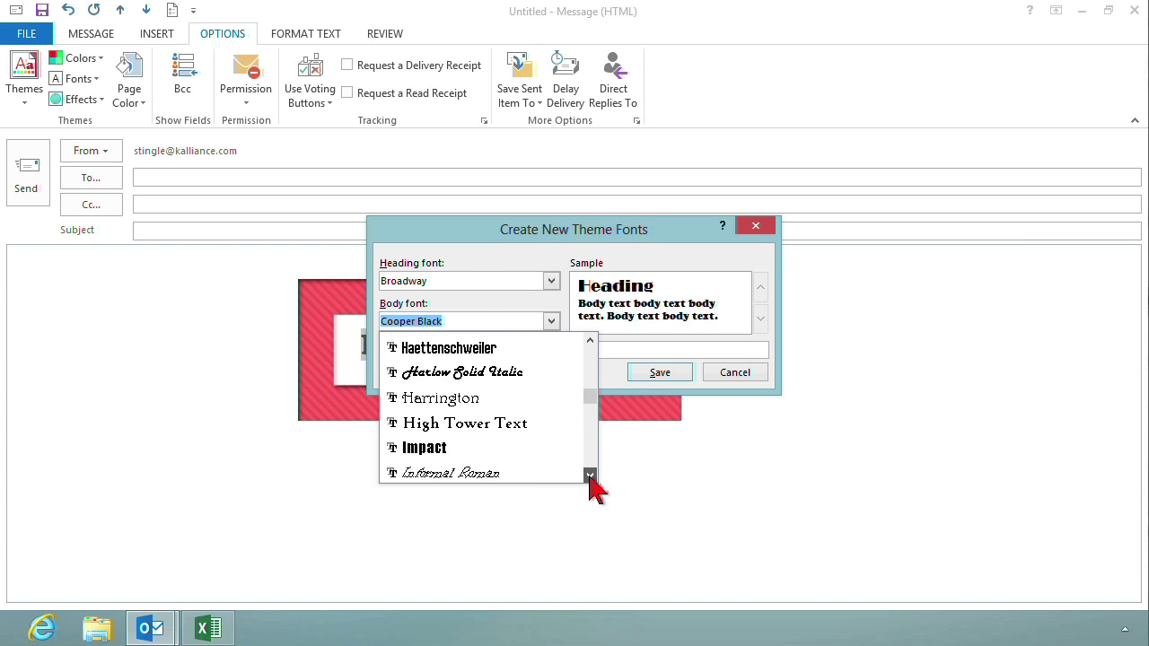
{"action": "left_click", "coordinate": [454, 448]}
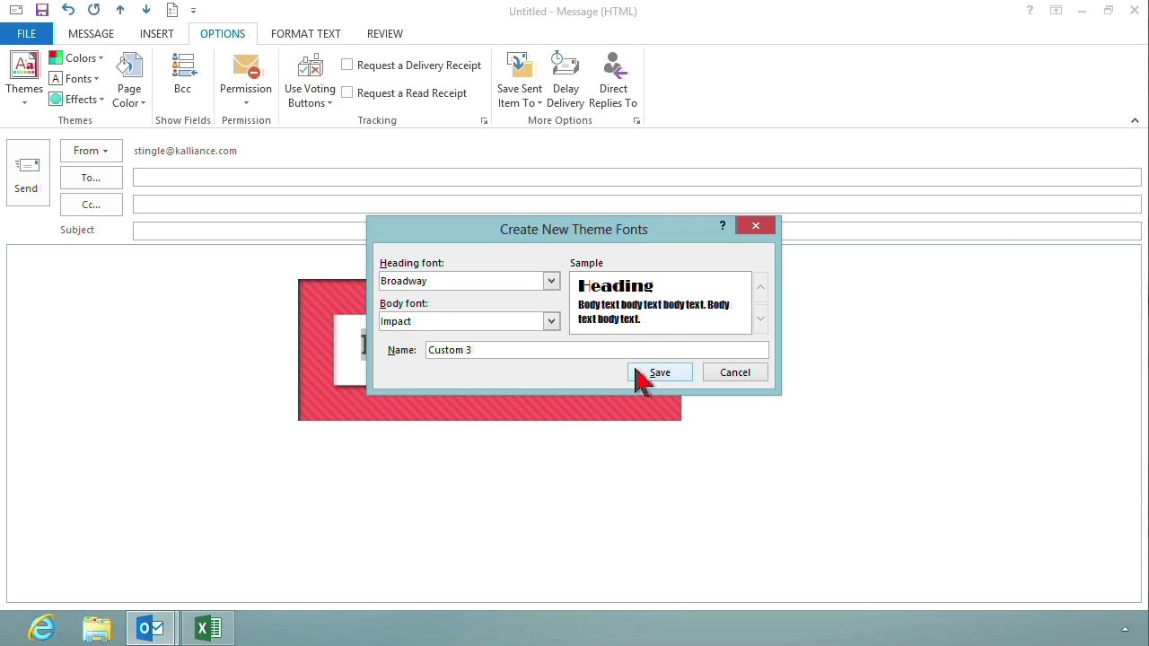
Name the font set BOLD fonts and save it.
{"action": "triple_click", "coordinate": [421, 363]}
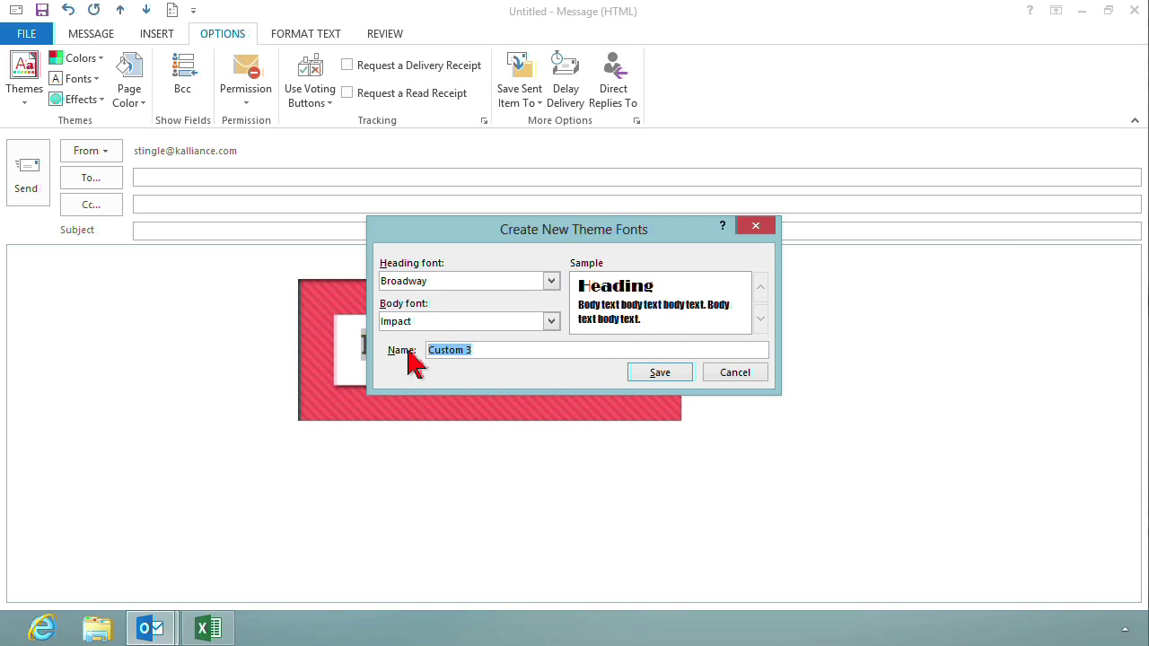
{"action": "type", "text": "BOLD fonts"}
{"action": "left_click", "coordinate": [680, 377]}
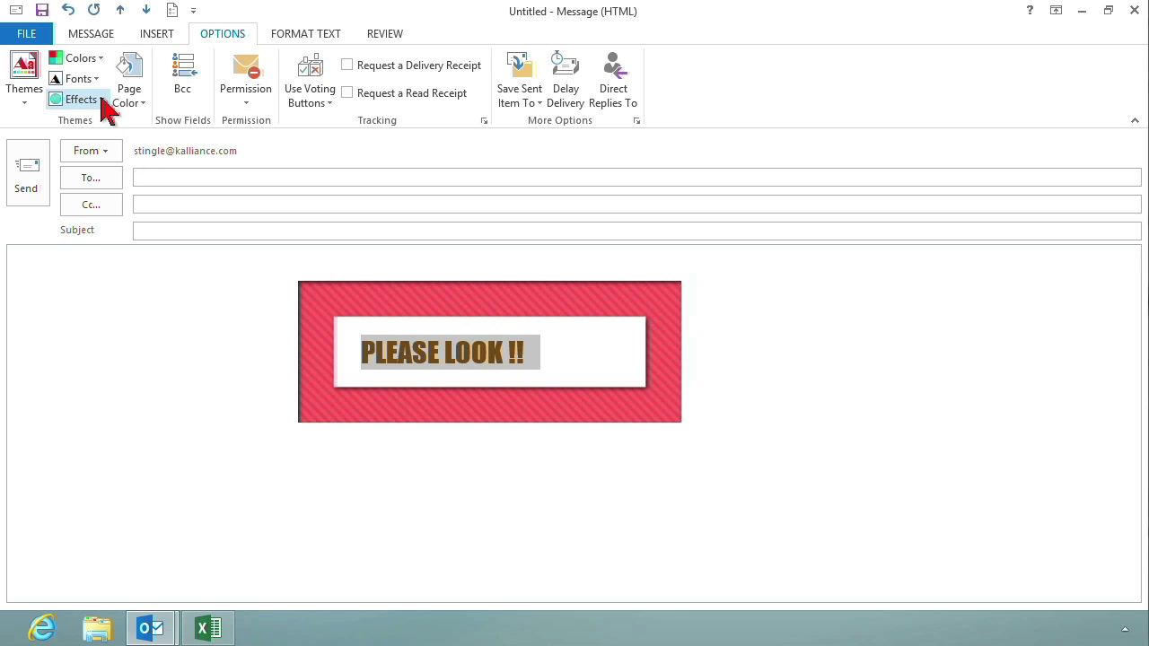
Apply the Extreme Shadow effect, nudge the banner left, and select its PLEASE LOOK !! text.
{"action": "key", "text": "Left"}
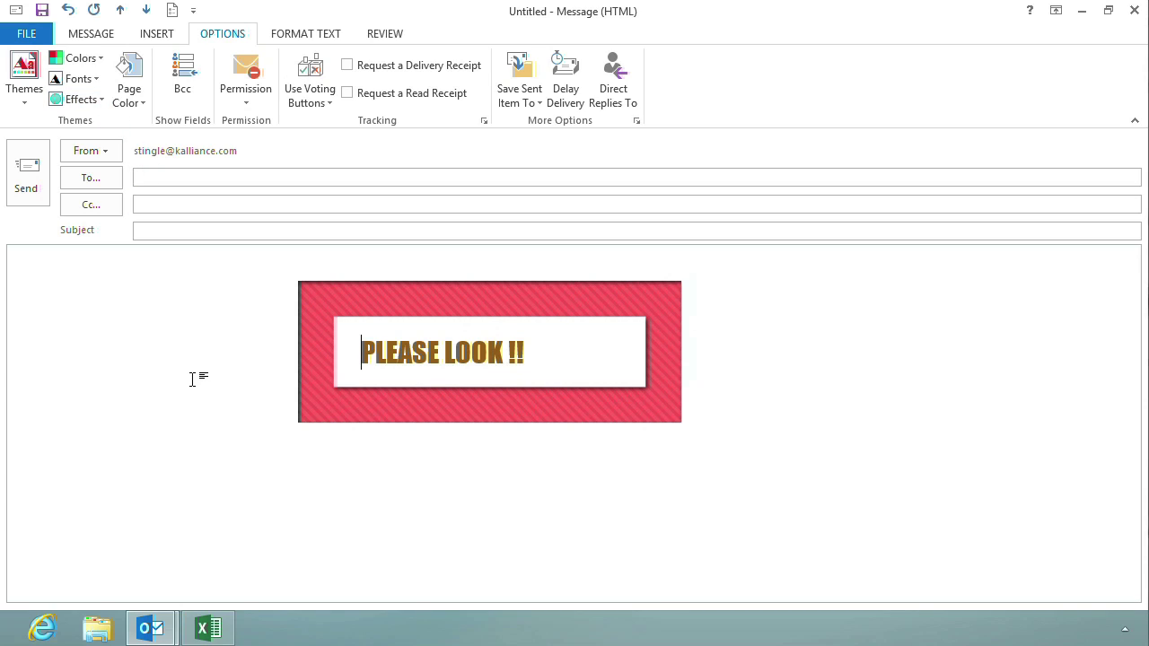
{"action": "left_click", "coordinate": [90, 99]}
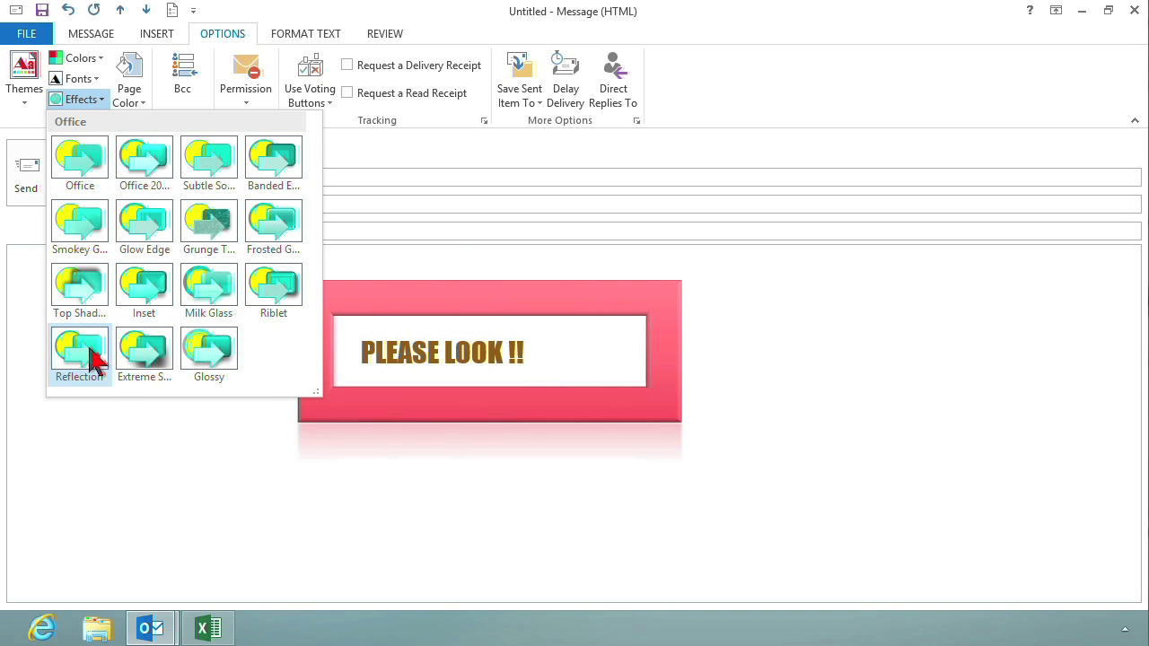
{"action": "left_click", "coordinate": [137, 356]}
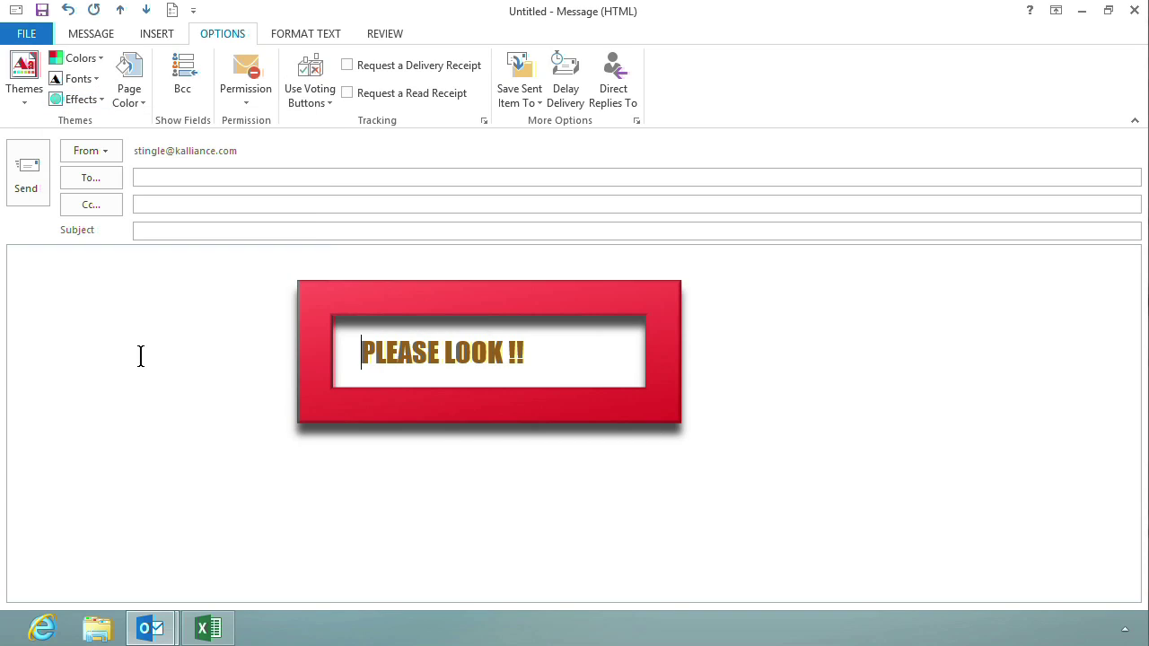
{"action": "left_click_drag", "start_coordinate": [434, 411], "coordinate": [397, 409]}
{"action": "left_click", "coordinate": [388, 457]}
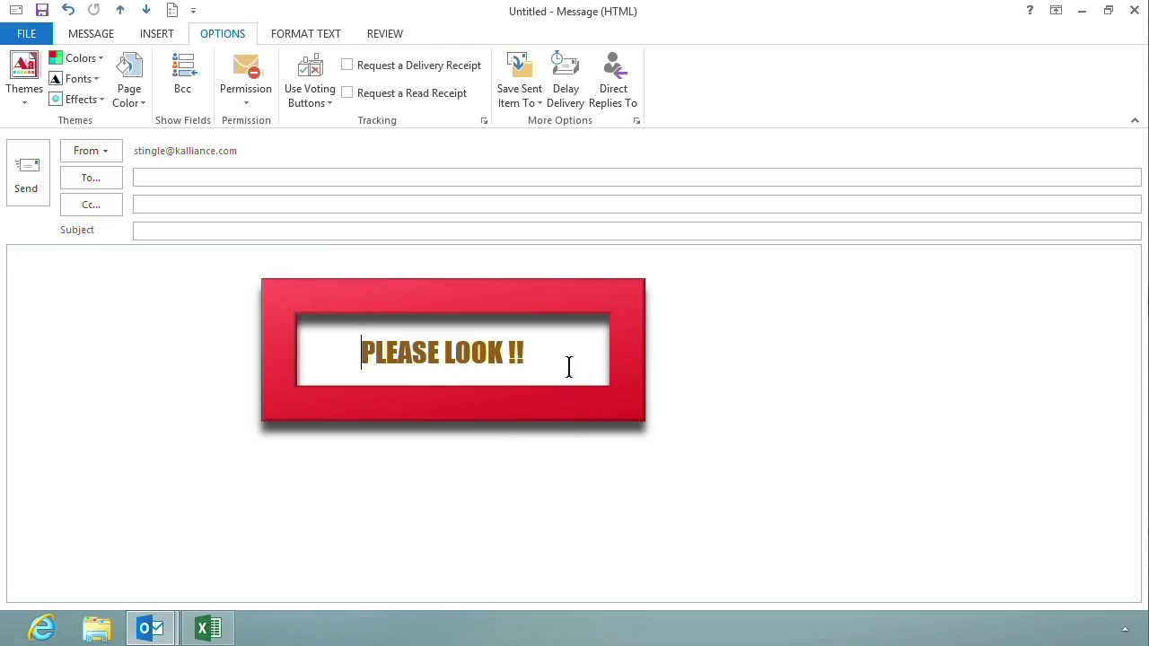
{"action": "left_click_drag", "start_coordinate": [362, 364], "coordinate": [565, 377]}
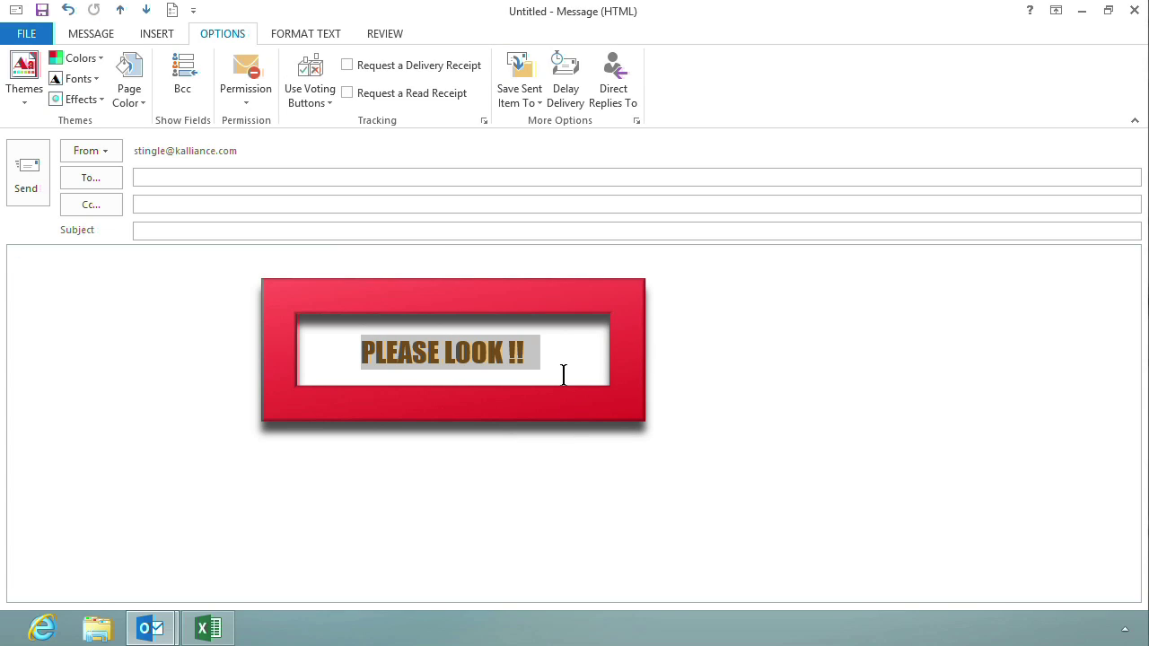
Recolour the PLEASE LOOK !! text from gold to the dark red theme swatch.
{"action": "left_click", "coordinate": [341, 36]}
{"action": "left_click", "coordinate": [407, 95]}
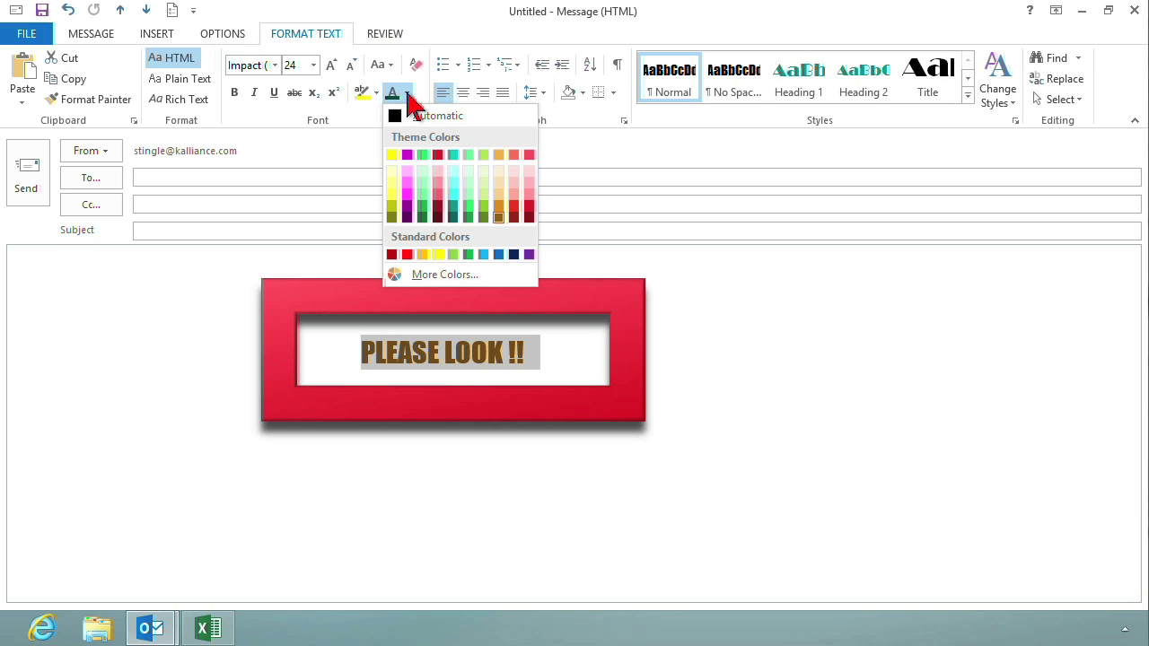
{"action": "left_click", "coordinate": [517, 219]}
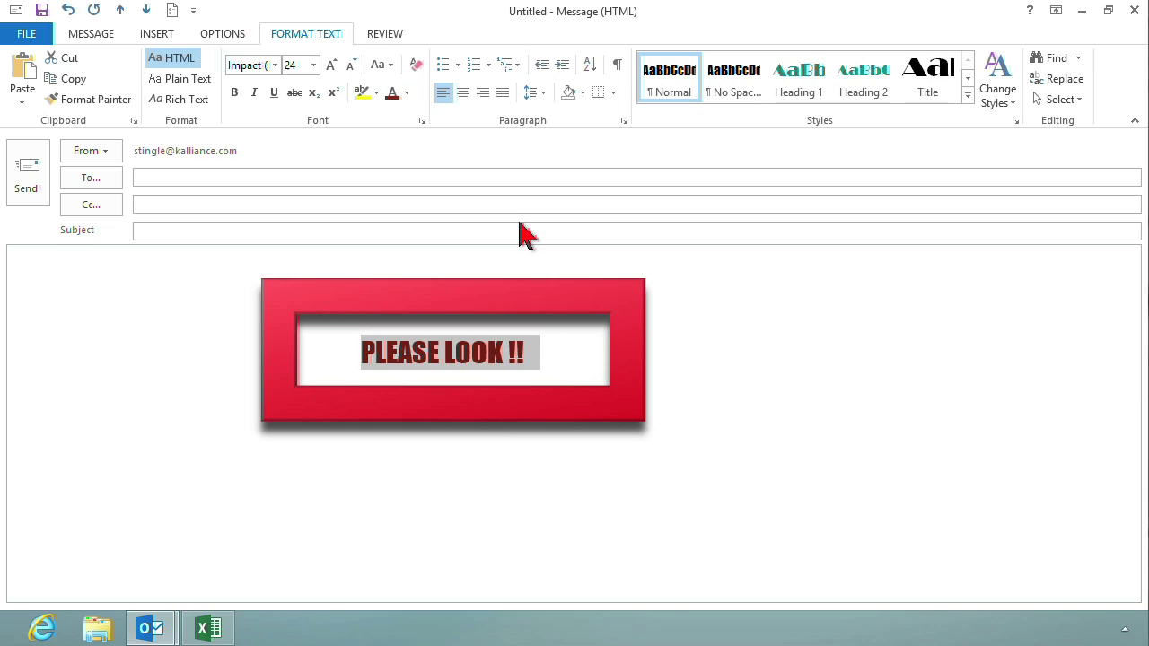
{"action": "left_click", "coordinate": [132, 289]}
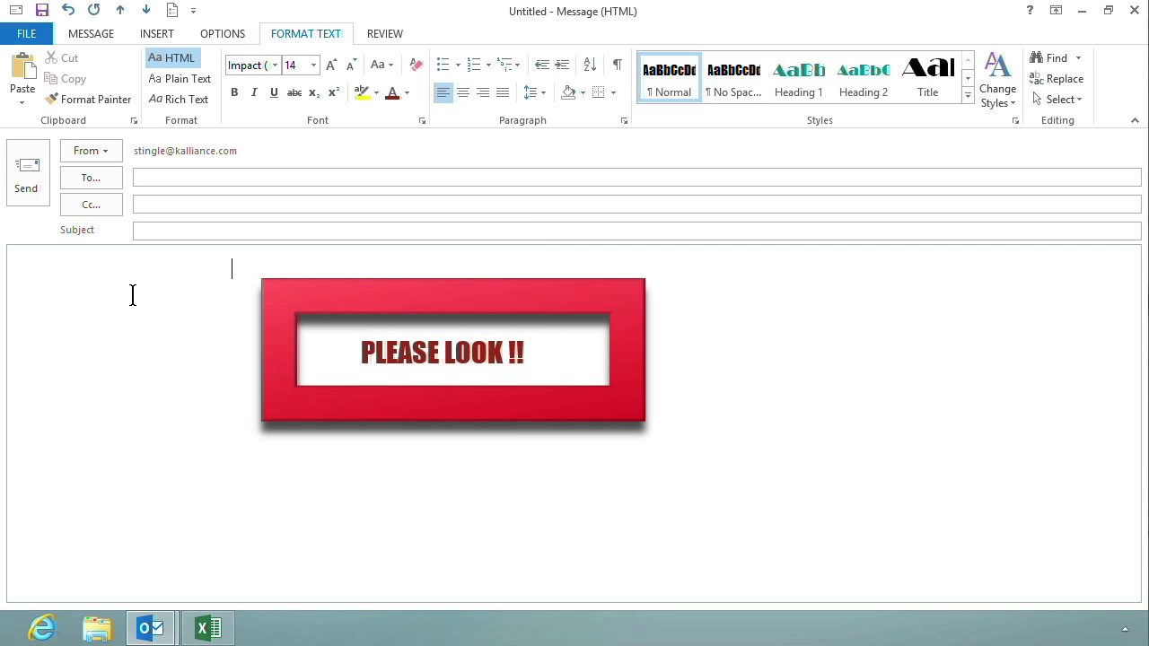
{"action": "left_click", "coordinate": [222, 35]}
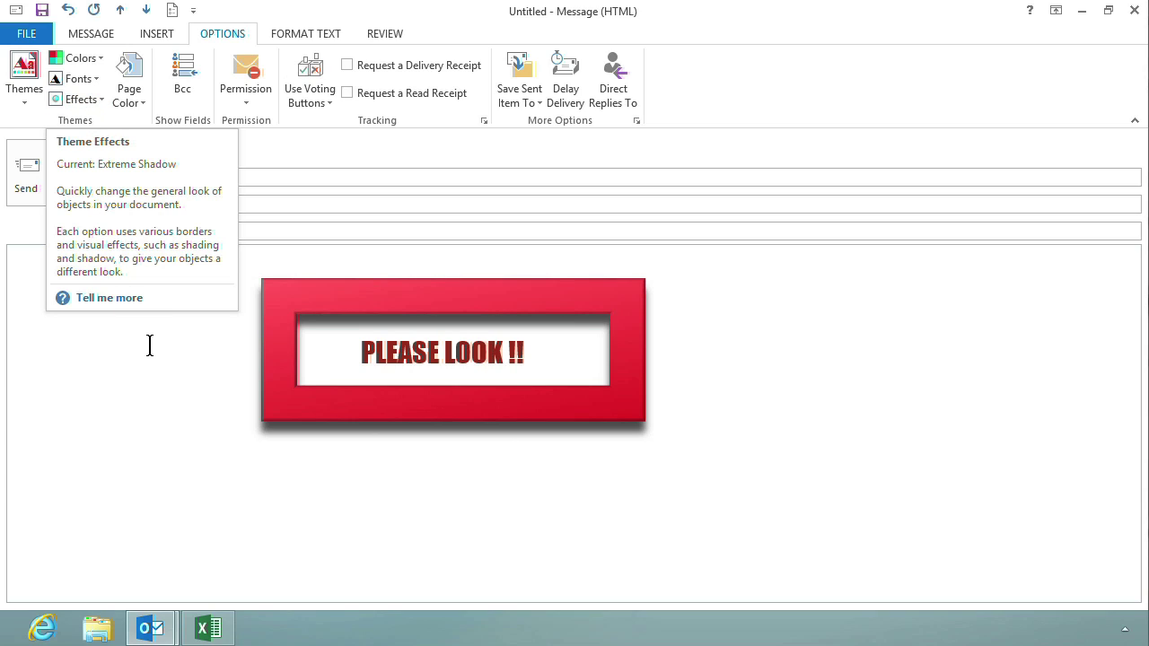
Save the current colours, fonts and effects as the theme 'We just made this'.
{"action": "left_click", "coordinate": [28, 104]}
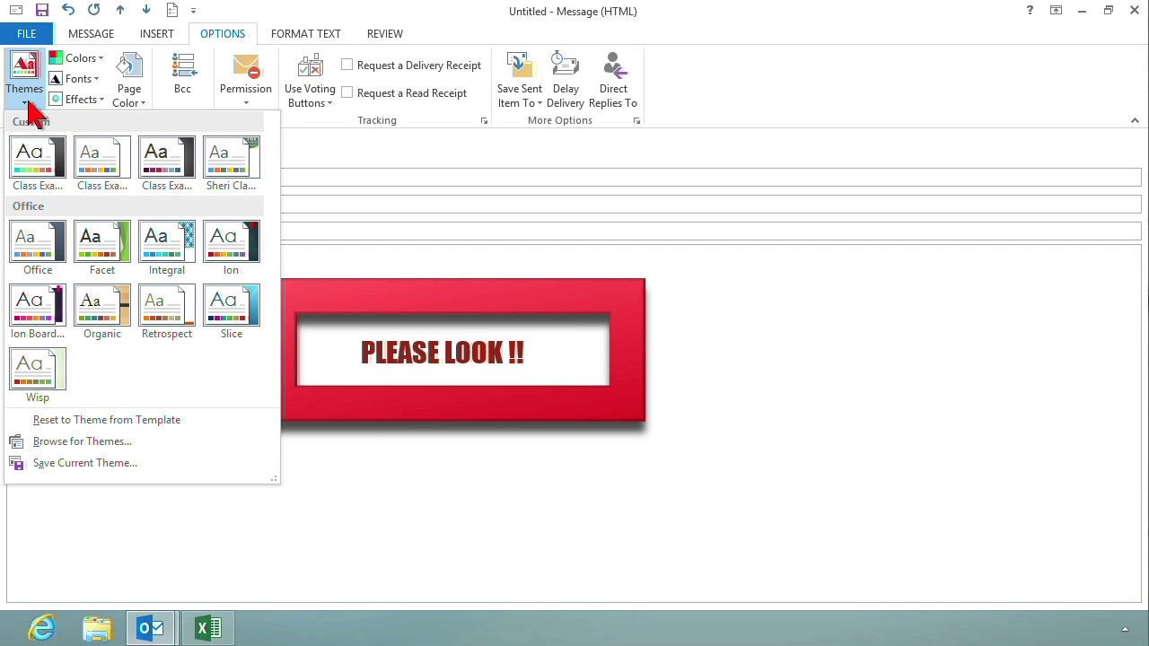
{"action": "left_click", "coordinate": [157, 473]}
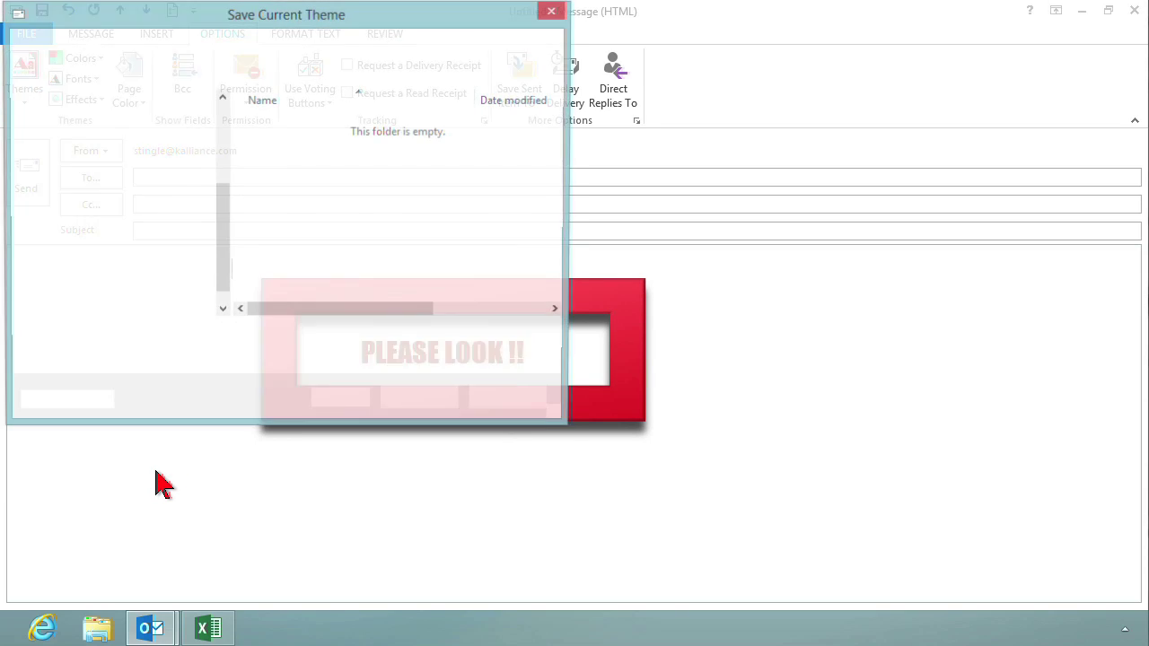
{"action": "type", "text": "We j"}
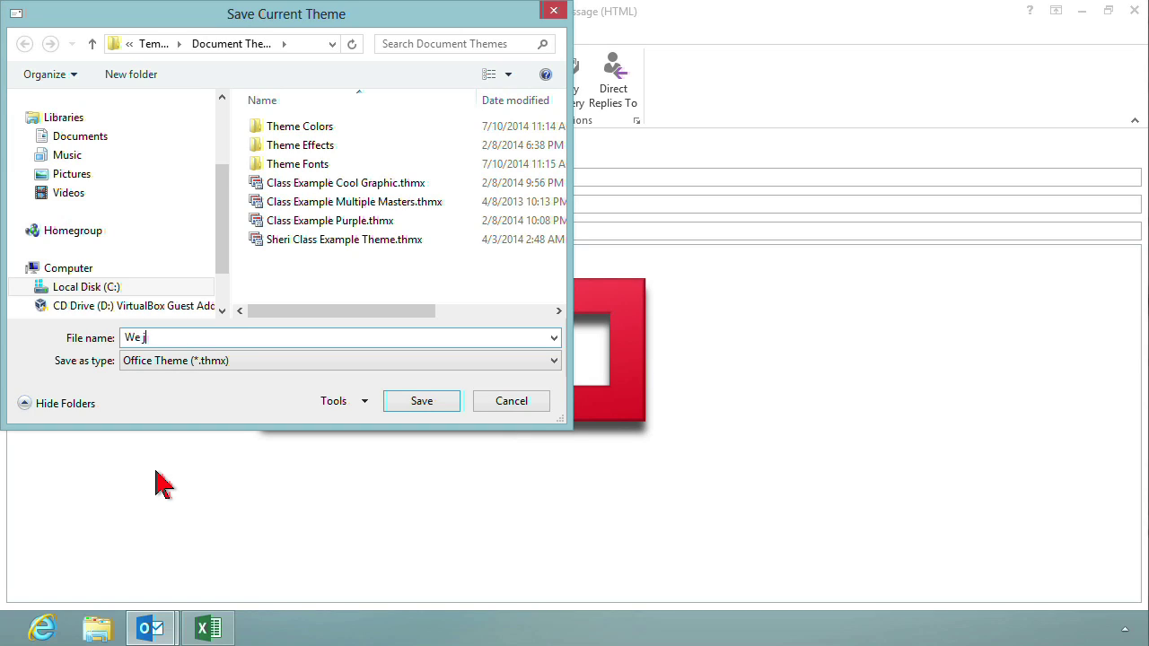
{"action": "type", "text": "ust made this"}
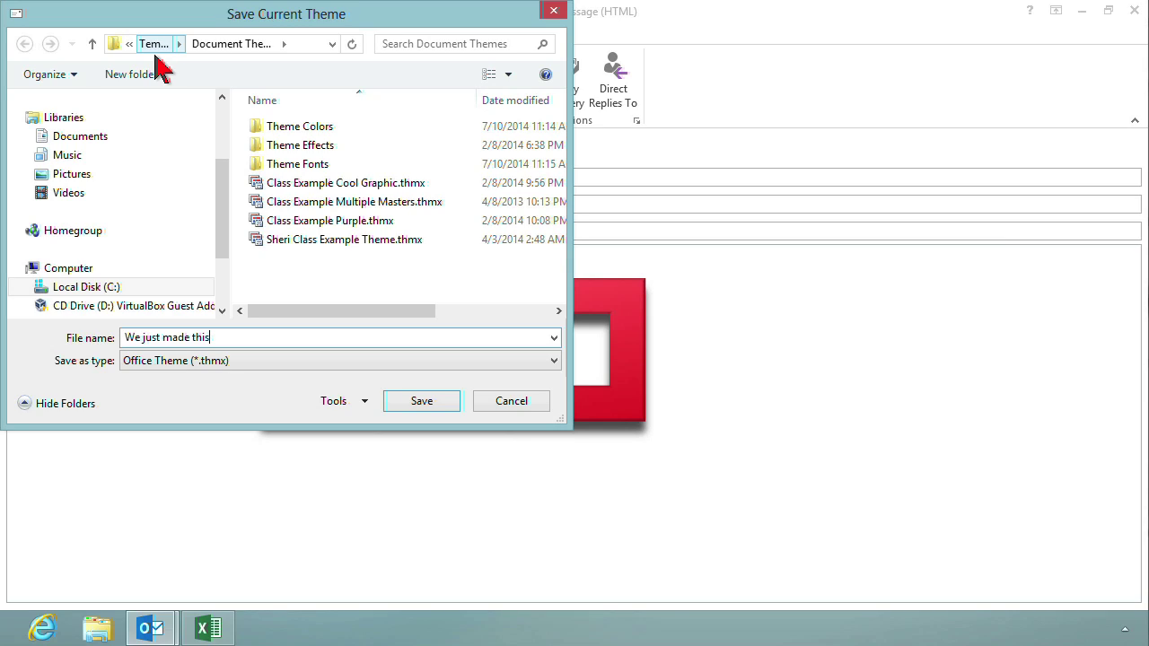
{"action": "left_click", "coordinate": [426, 408]}
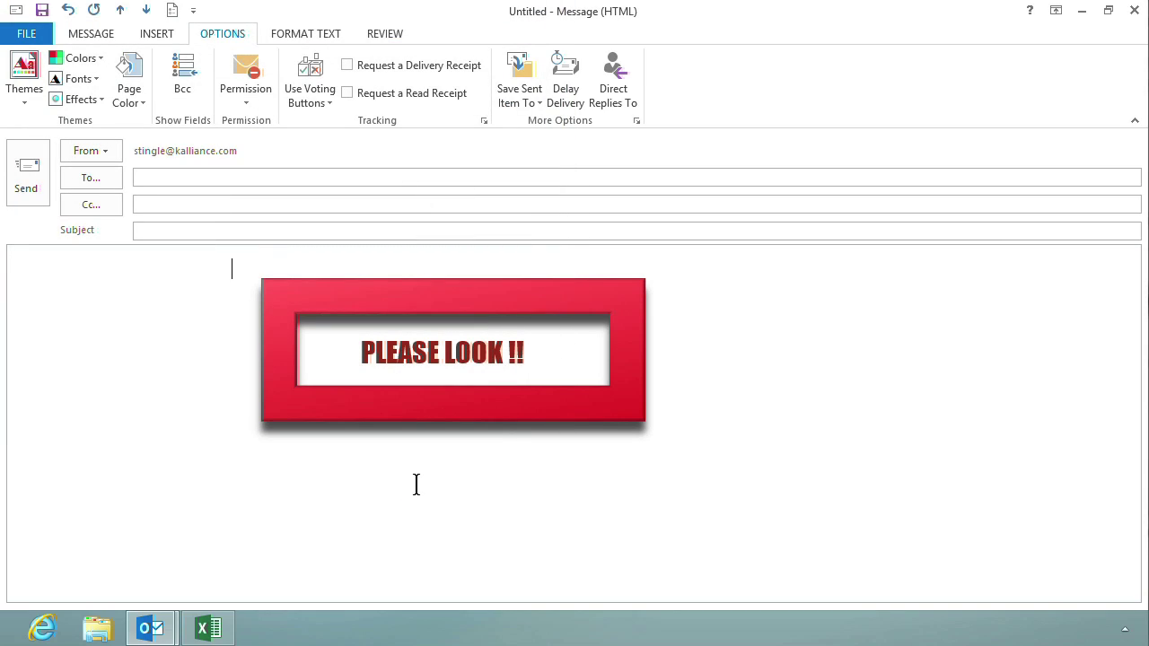
{"action": "left_click", "coordinate": [208, 627]}
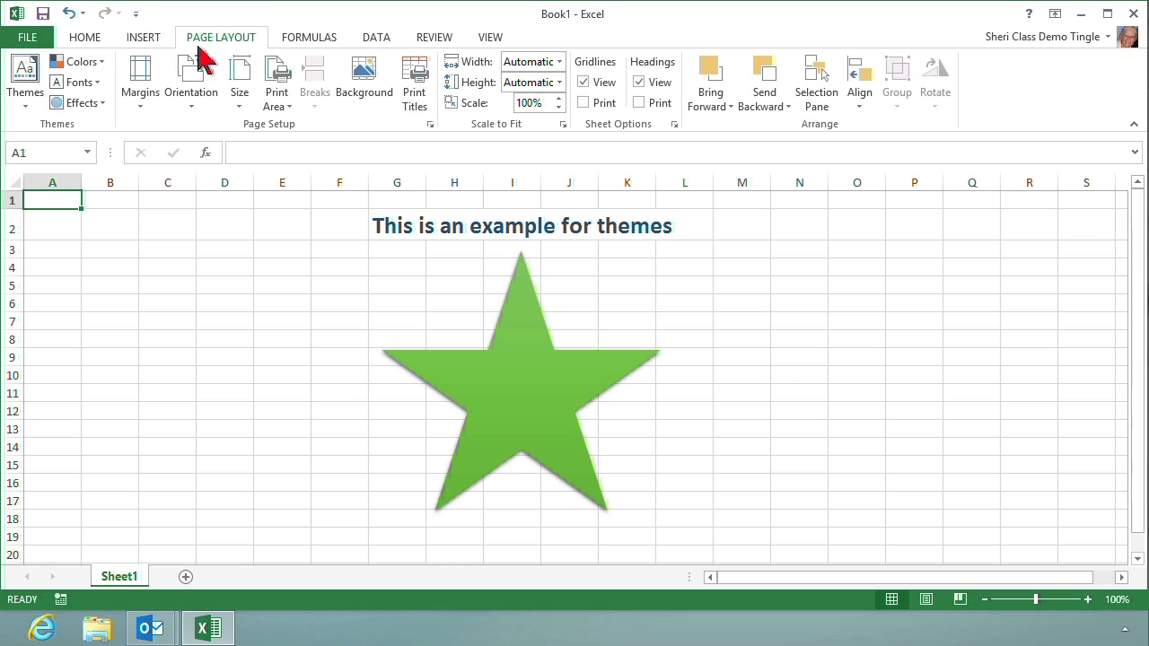
Apply the 'We just made this' theme to the Excel workbook and preview the star's shape styles.
{"action": "left_click", "coordinate": [25, 95]}
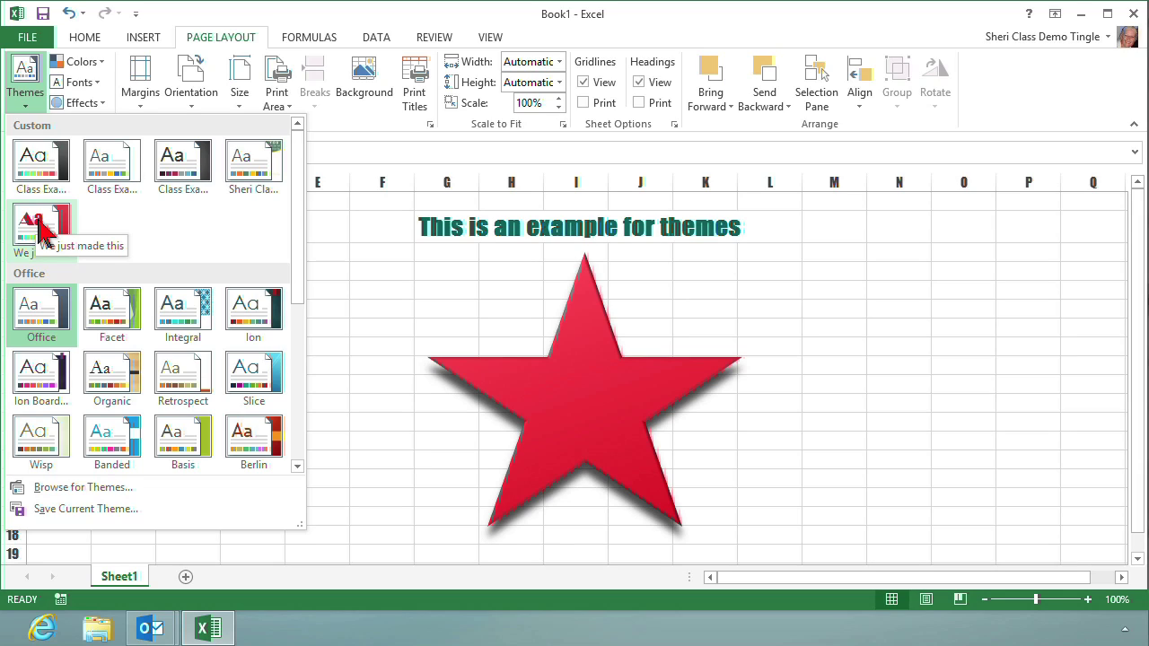
{"action": "left_click", "coordinate": [41, 230]}
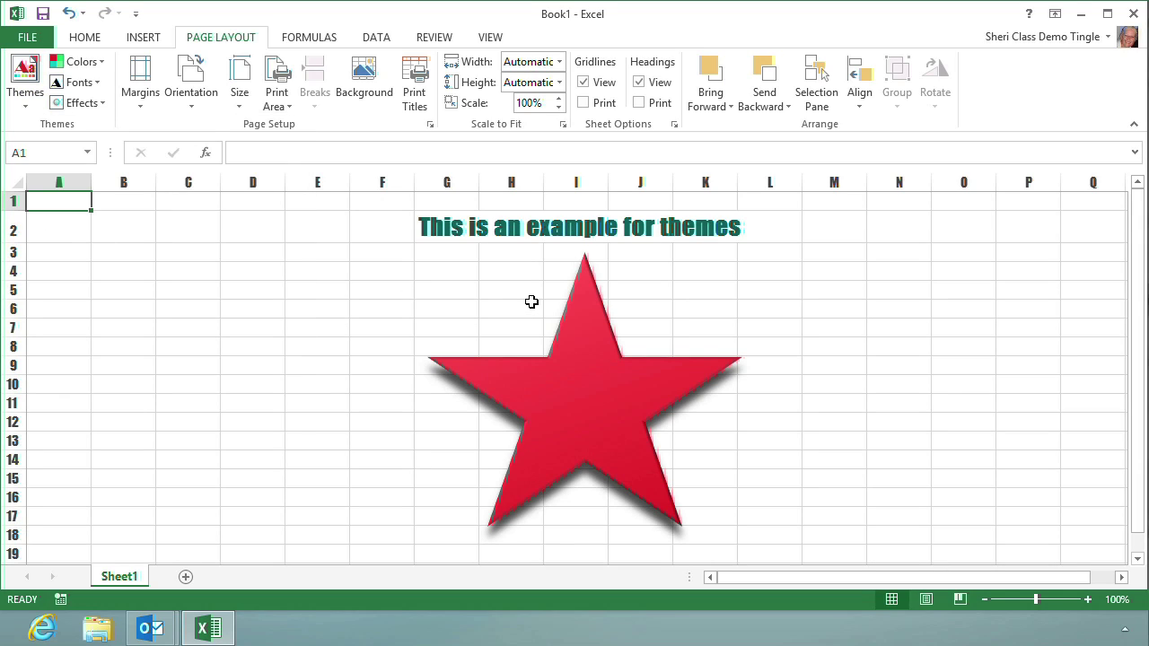
{"action": "left_click", "coordinate": [596, 384]}
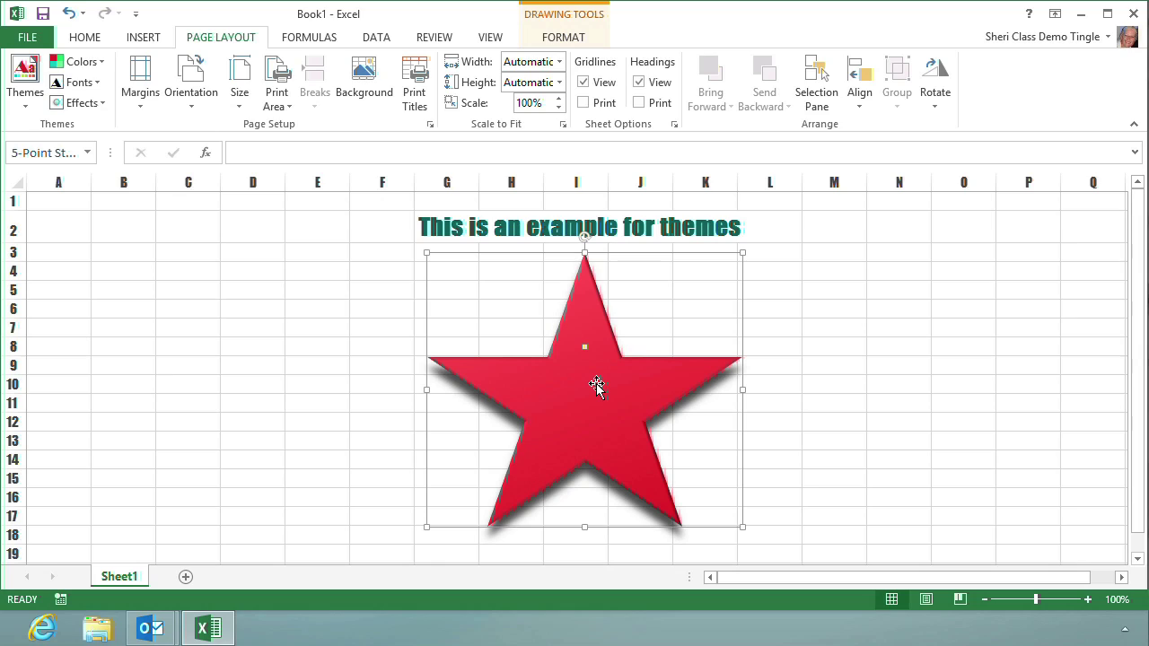
{"action": "left_click", "coordinate": [554, 43]}
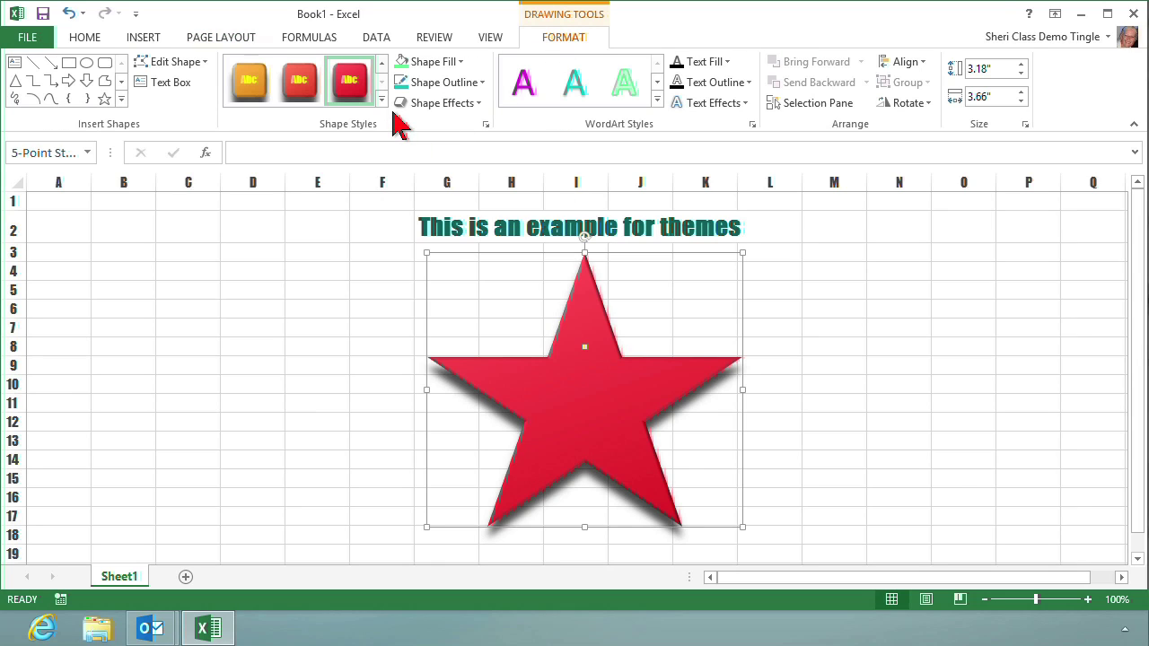
{"action": "left_click", "coordinate": [383, 104]}
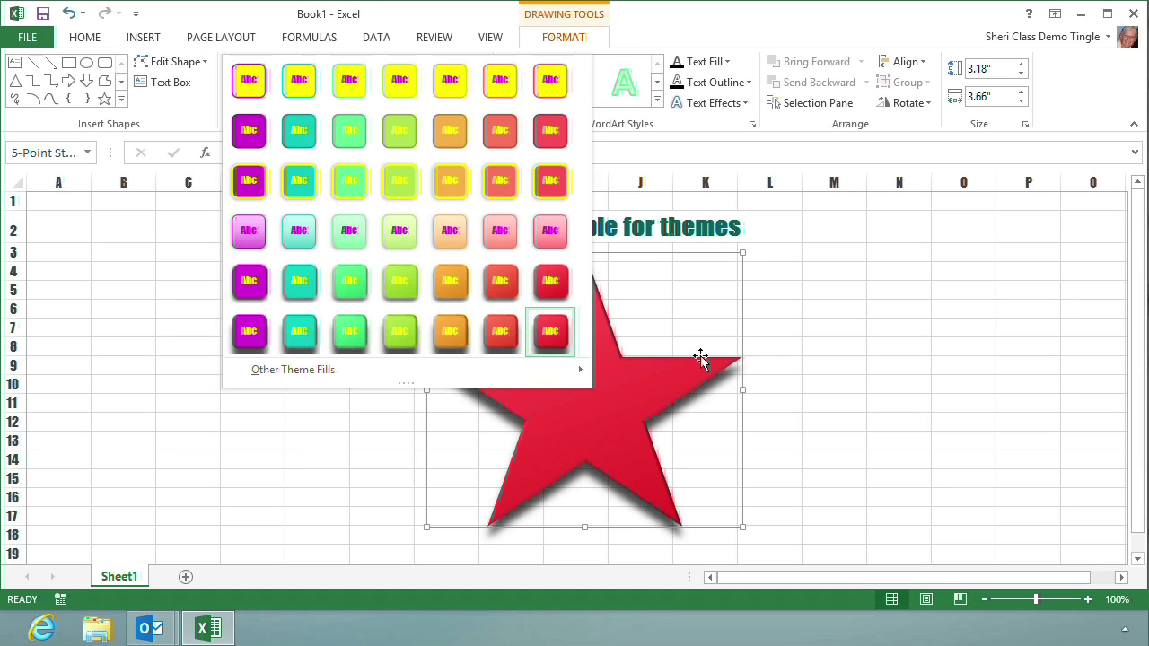
{"action": "left_click", "coordinate": [821, 347]}
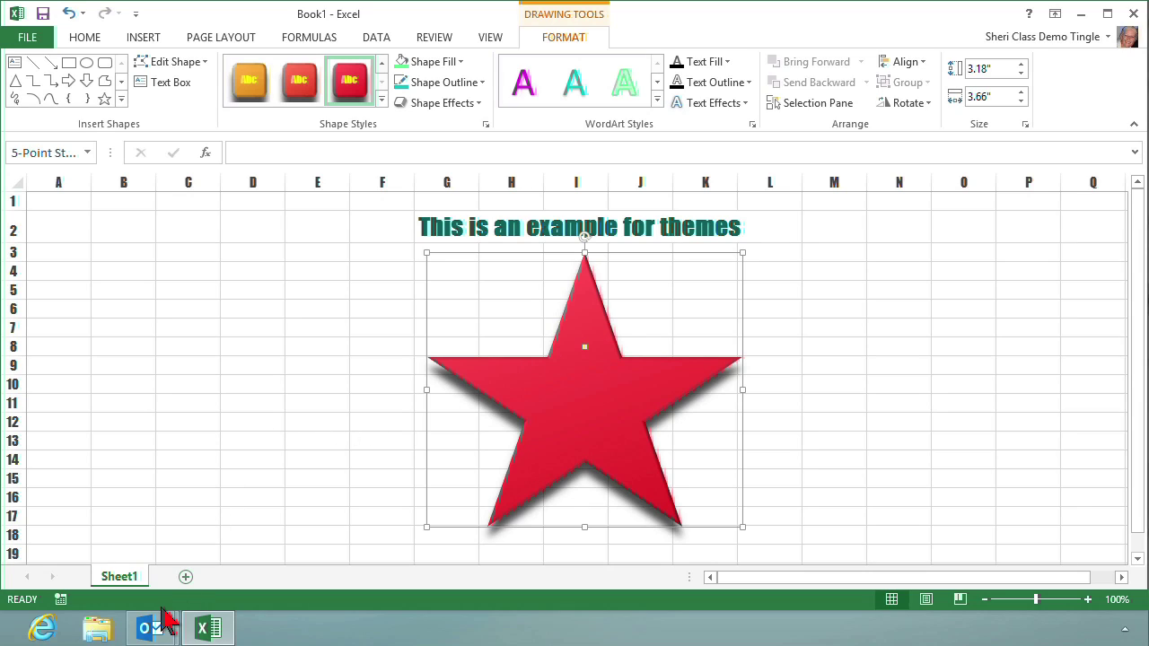
Apply the second custom Class Example theme to the PLEASE LOOK !! message, turning the banner green.
{"action": "mouse_move", "coordinate": [153, 624]}
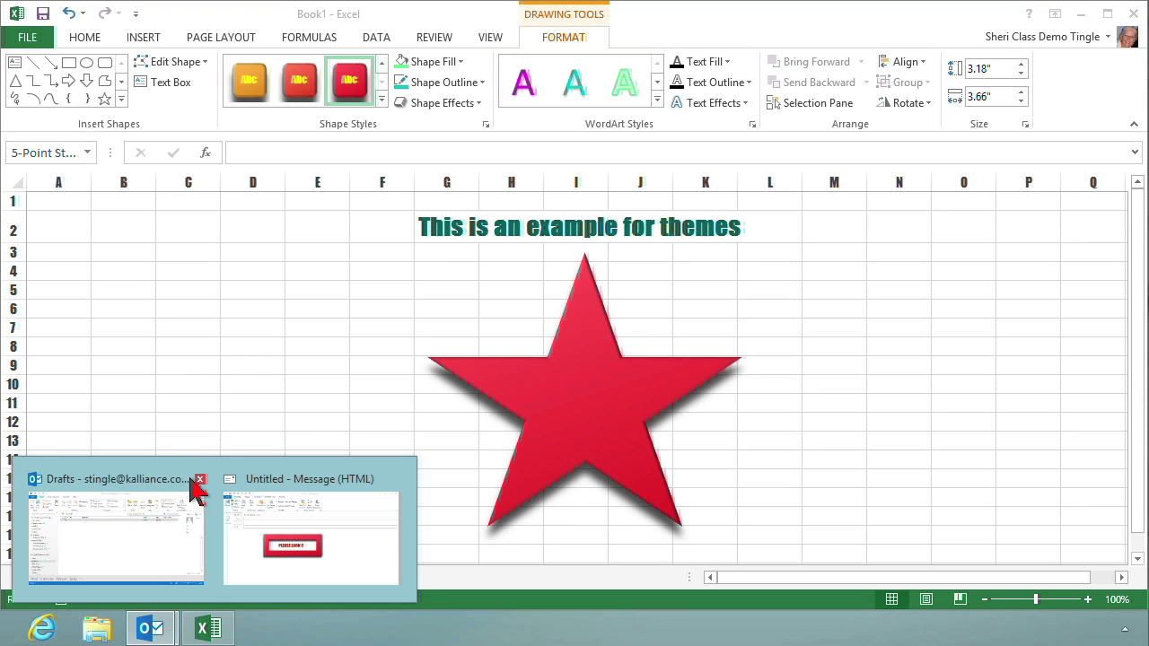
{"action": "left_click", "coordinate": [230, 540]}
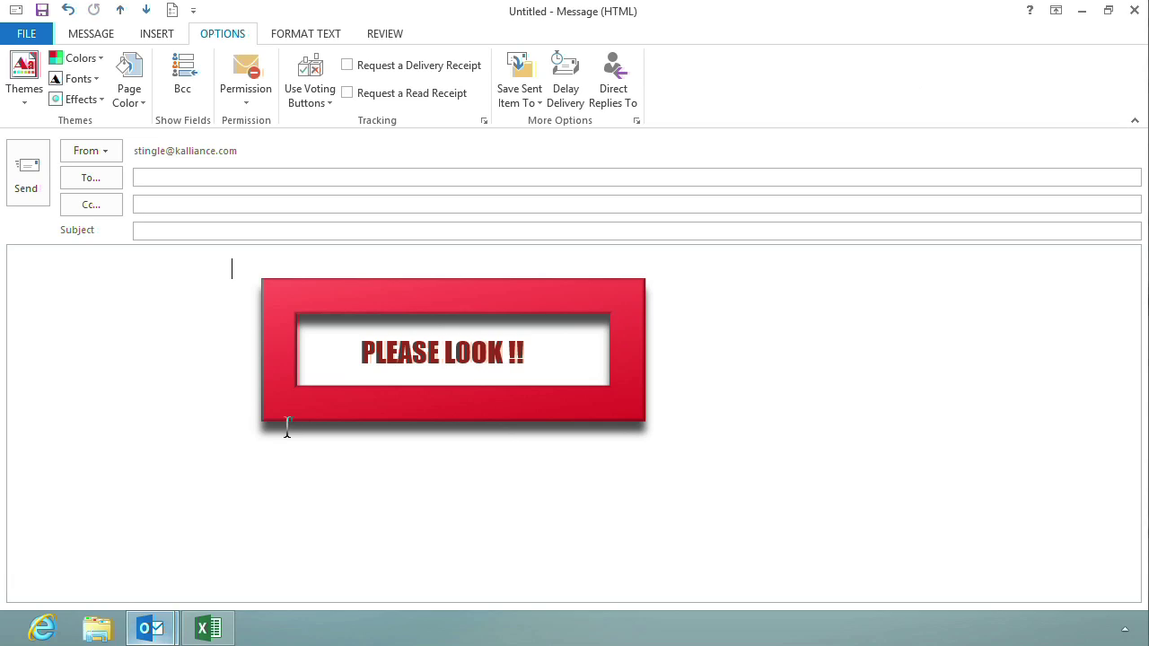
{"action": "left_click", "coordinate": [32, 105]}
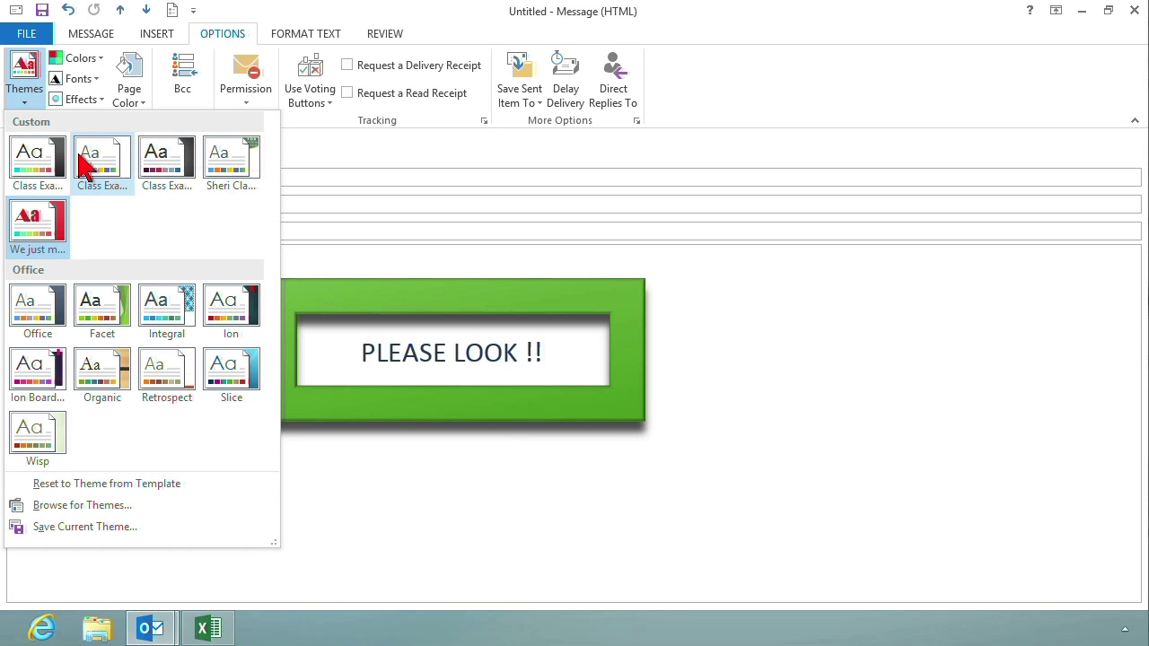
{"action": "left_click", "coordinate": [82, 166]}
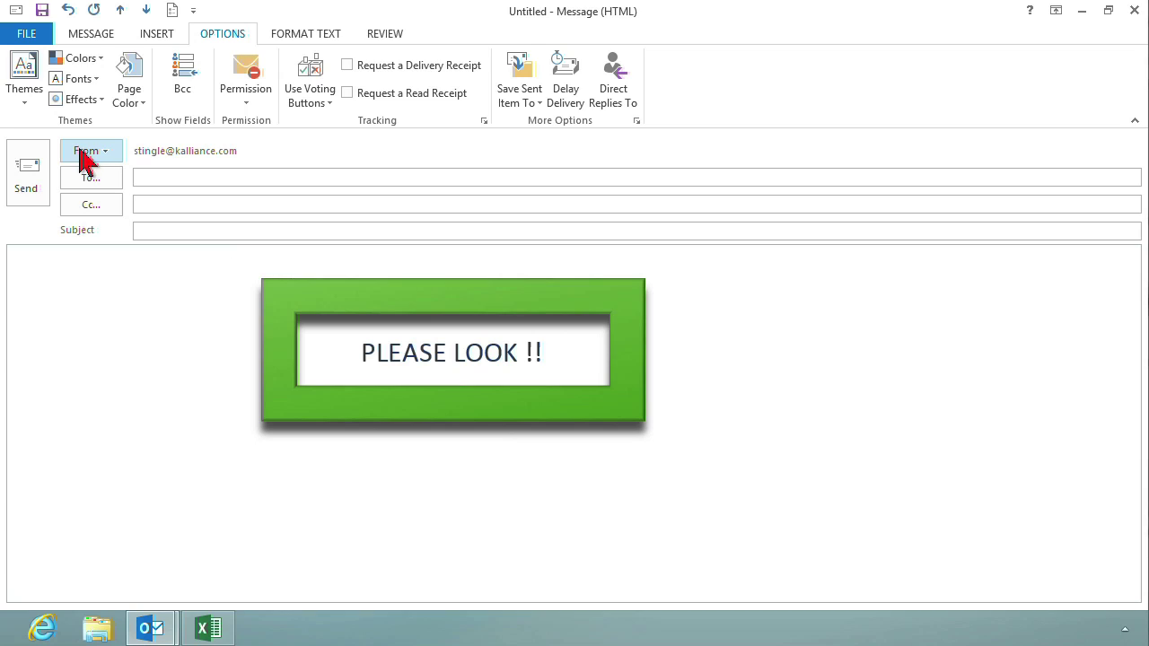
Delete the 'We just made this' custom theme and confirm with Yes.
{"action": "left_click", "coordinate": [30, 103]}
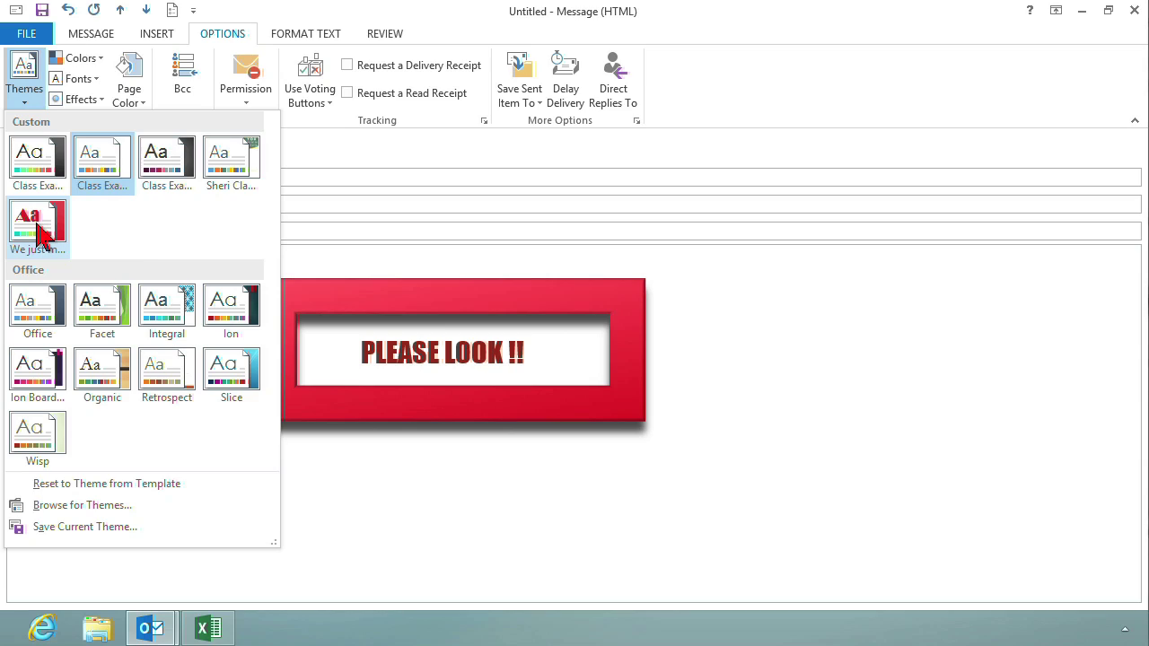
{"action": "right_click", "coordinate": [40, 236]}
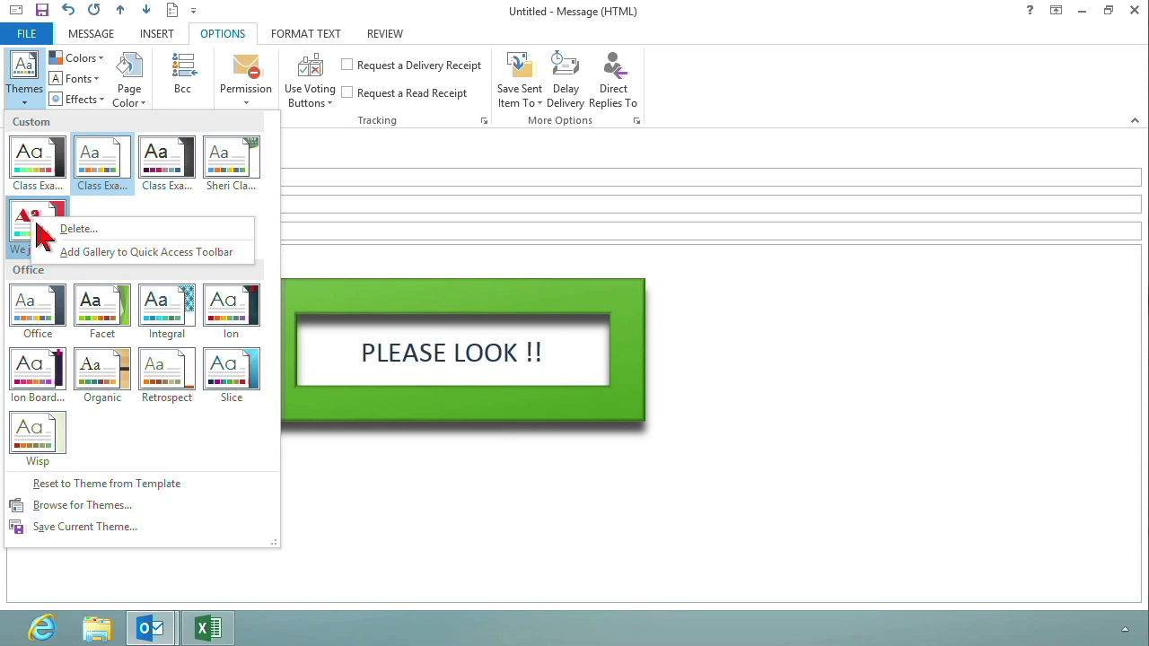
{"action": "left_click", "coordinate": [101, 231]}
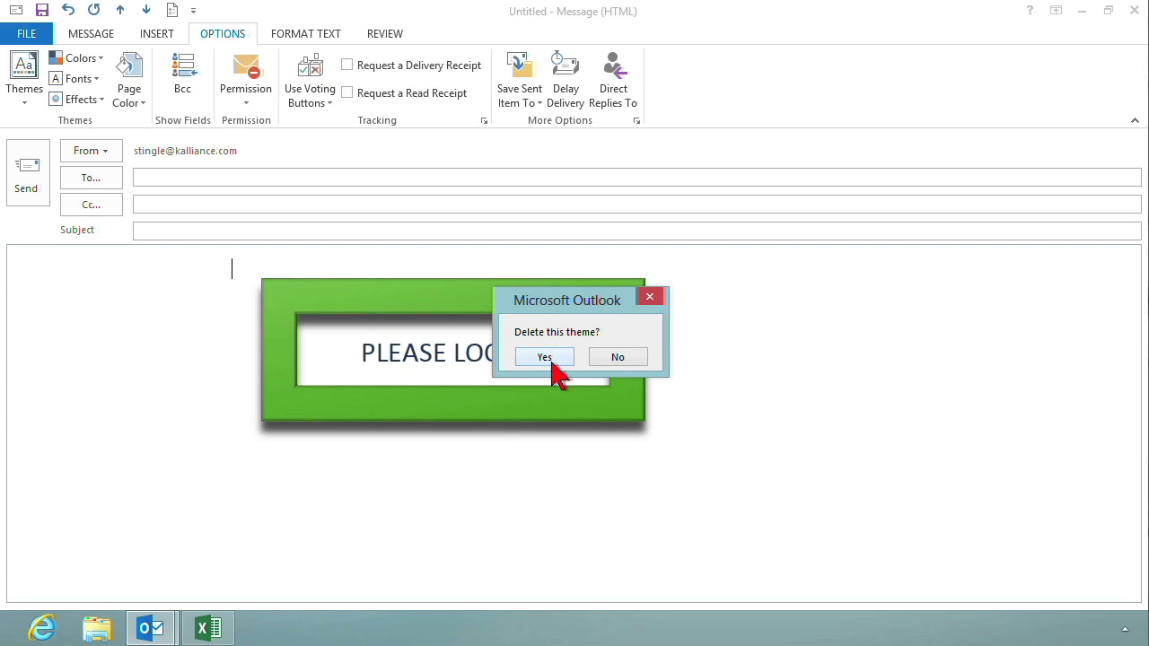
{"action": "left_click", "coordinate": [545, 358]}
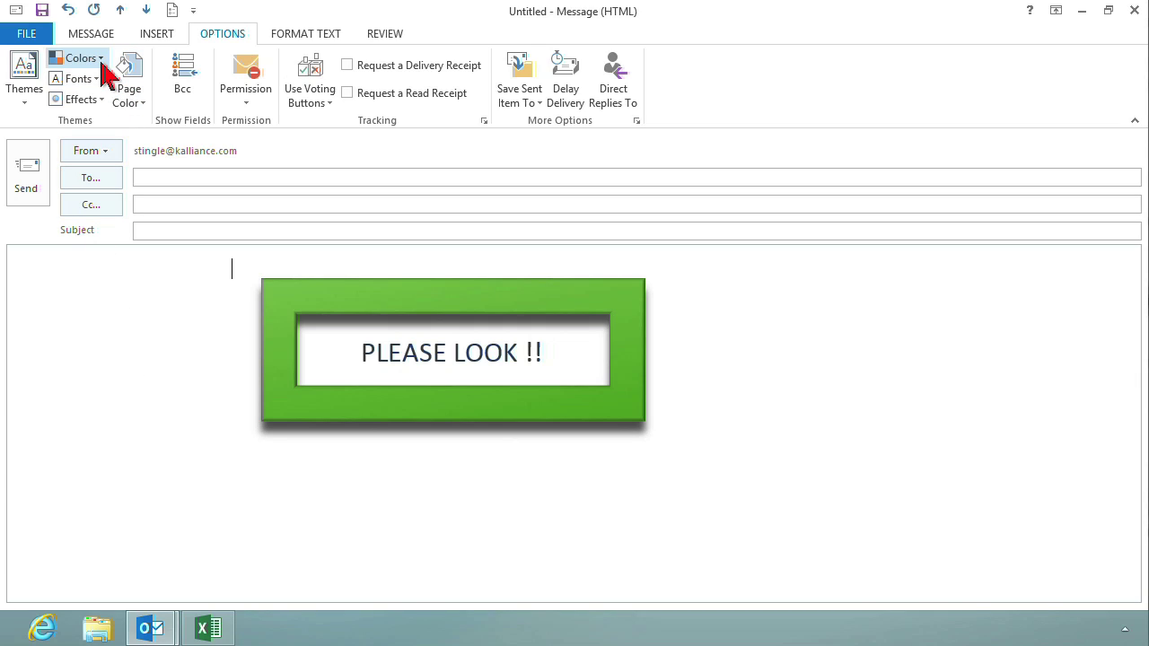
View the Effects gallery, then check that 'We just made this' is gone from the custom themes.
{"action": "left_click", "coordinate": [97, 106]}
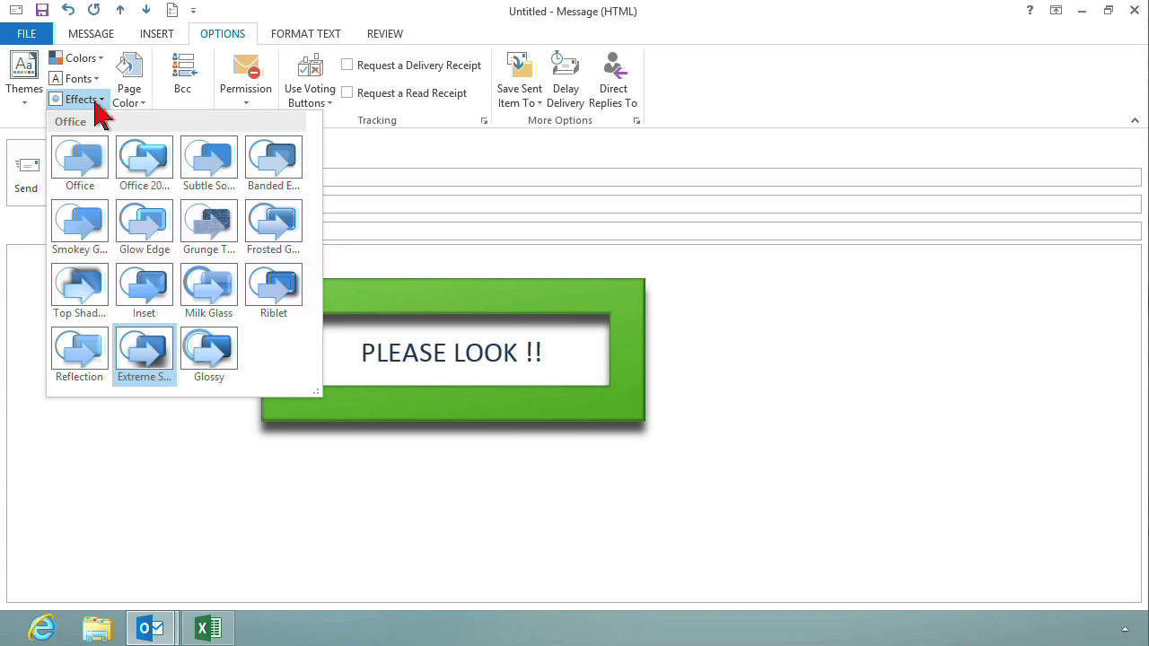
{"action": "left_click", "coordinate": [33, 106]}
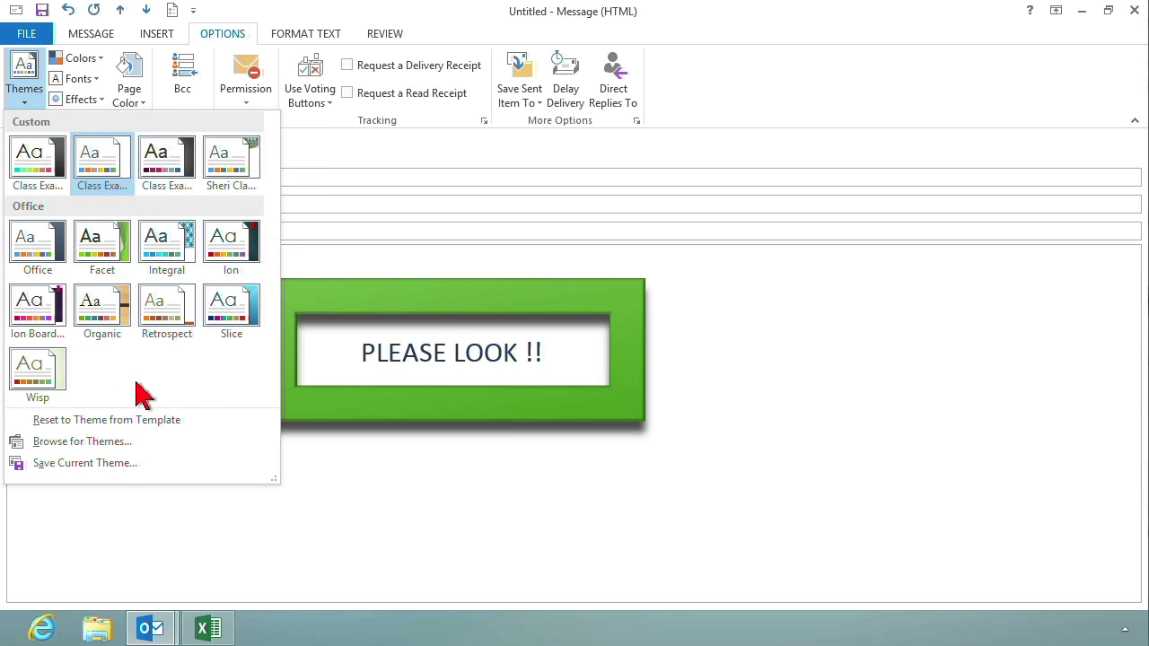